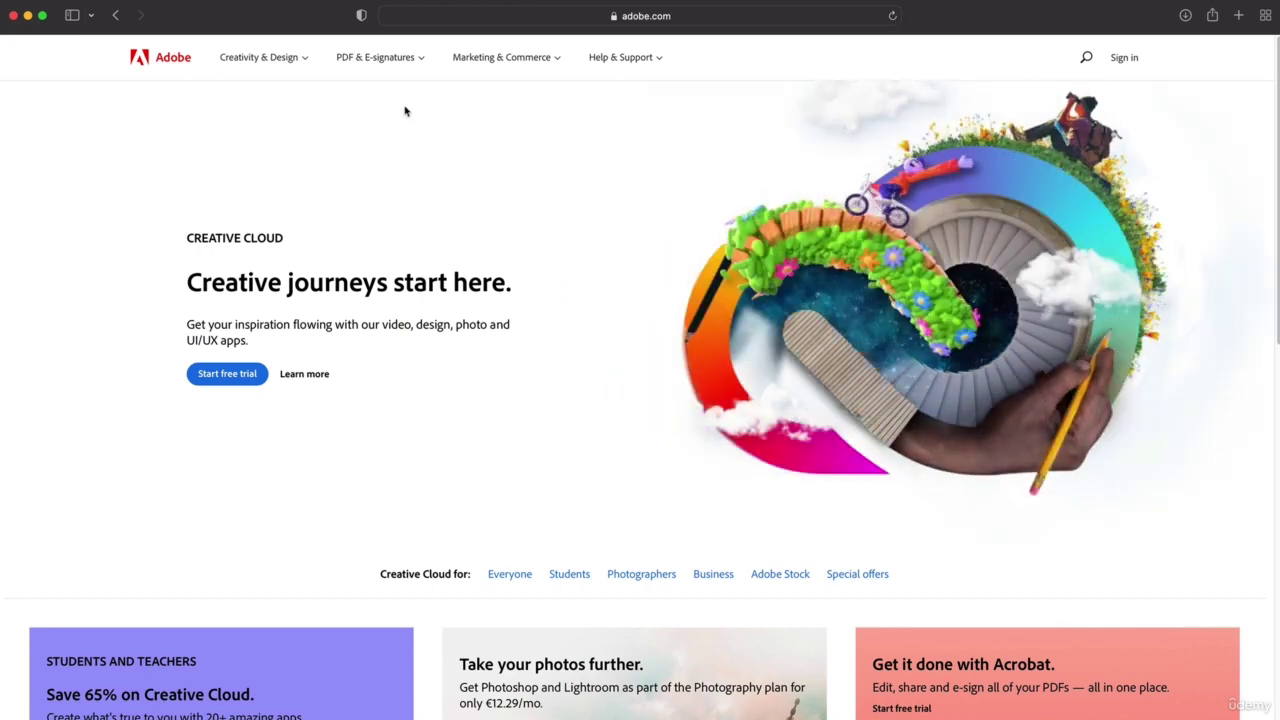
Step: Go to Photoshop under Creativity & Design and scroll to the Creative Cloud plan prices
click(282, 60)
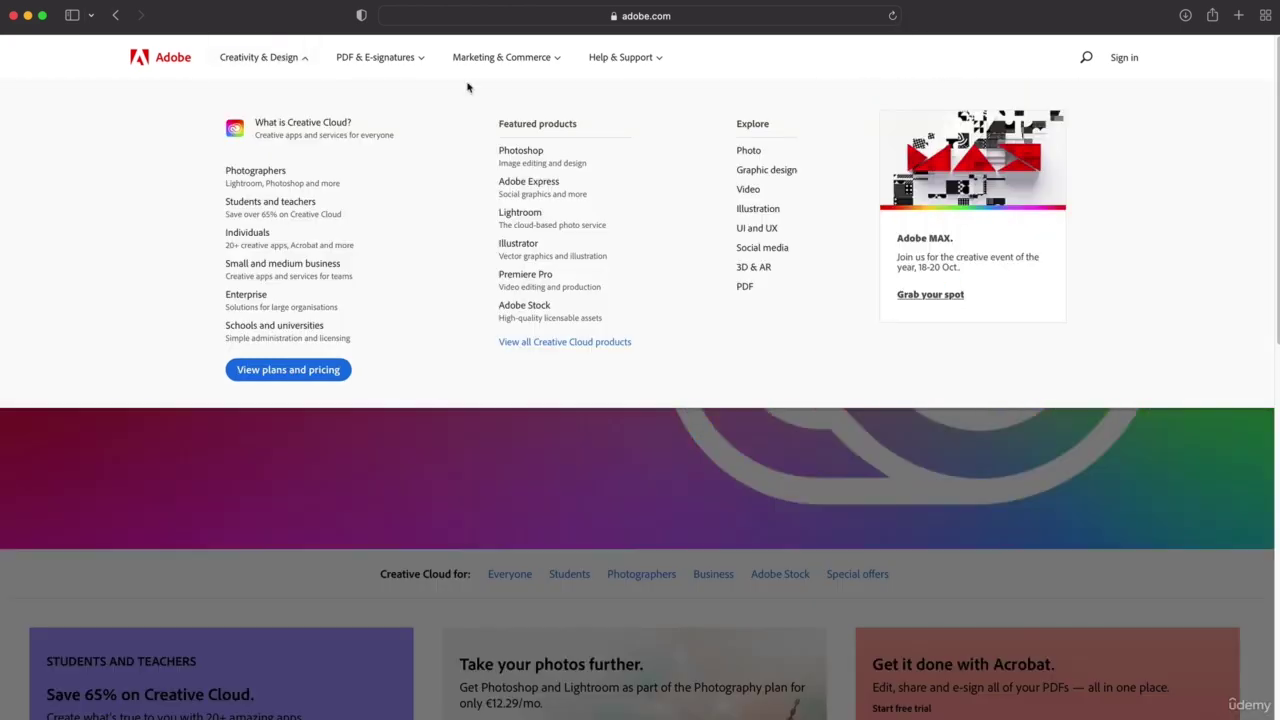
click(543, 155)
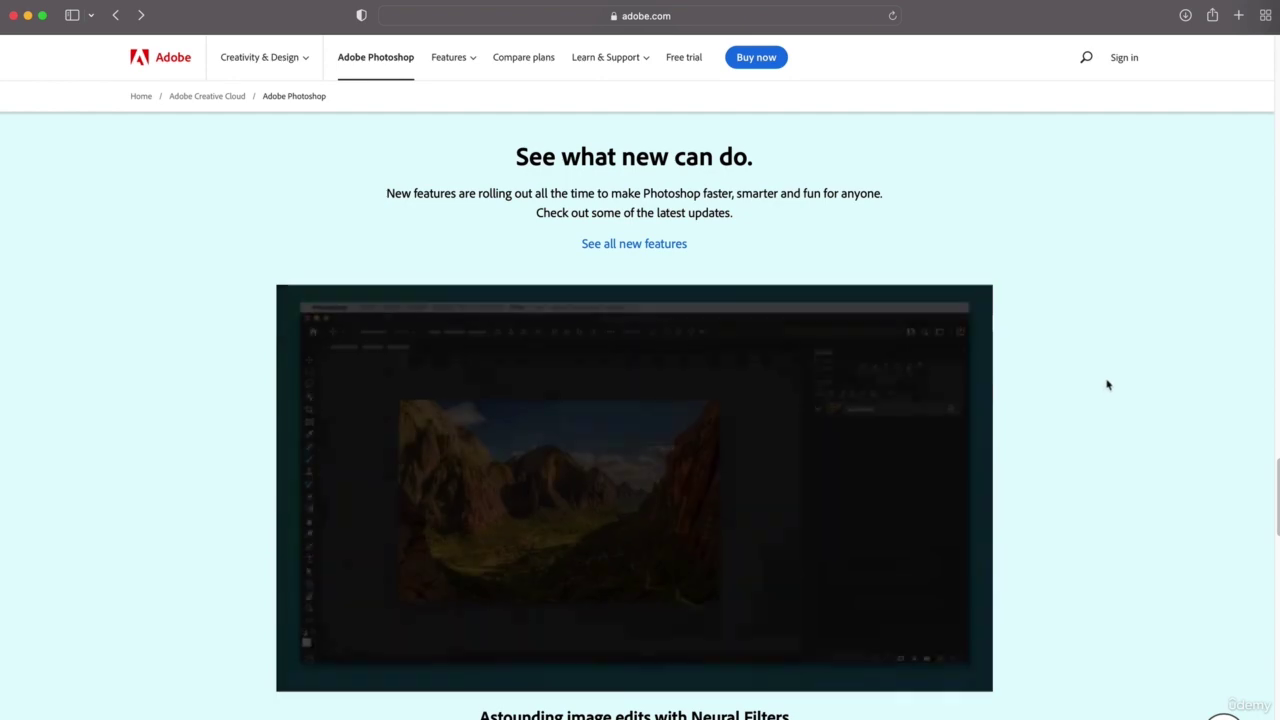
scroll(1106, 384, down, 5)
scroll(1106, 386, down, 2)
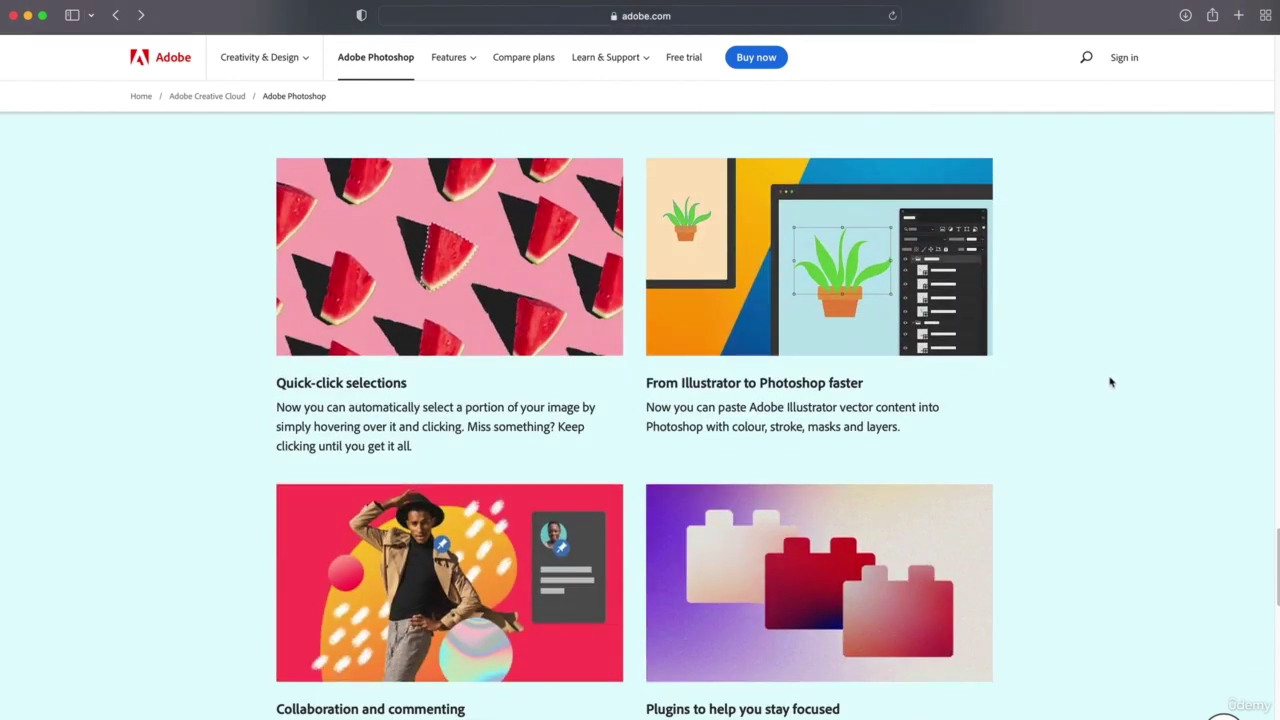
scroll(1108, 384, down, 6)
scroll(1095, 396, down, 6)
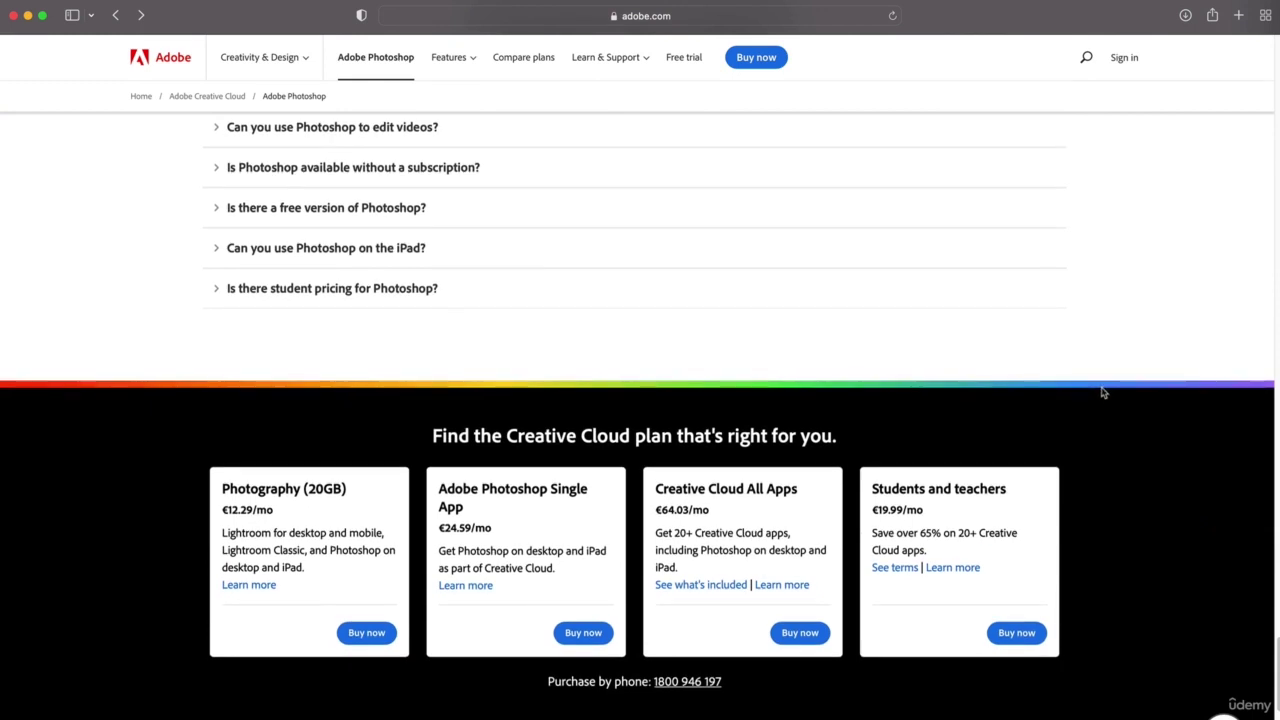
scroll(1101, 394, down, 1)
scroll(1099, 397, down, 2)
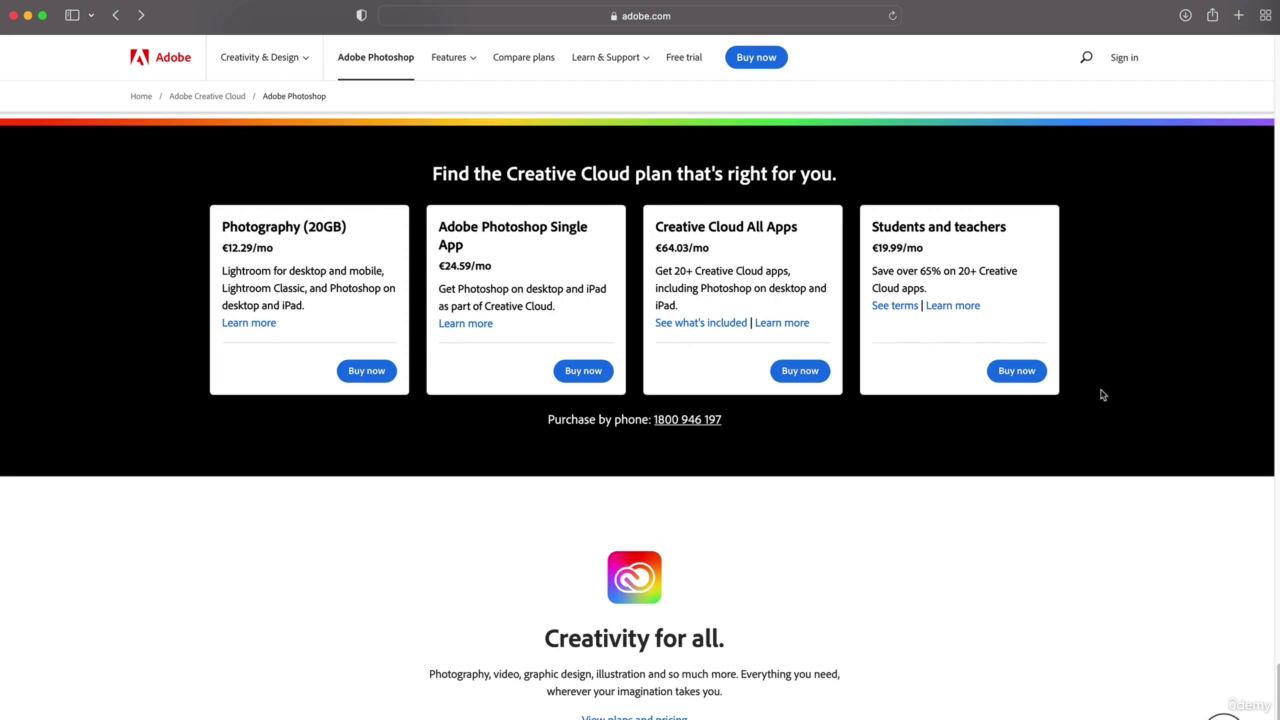
scroll(1095, 400, down, 1)
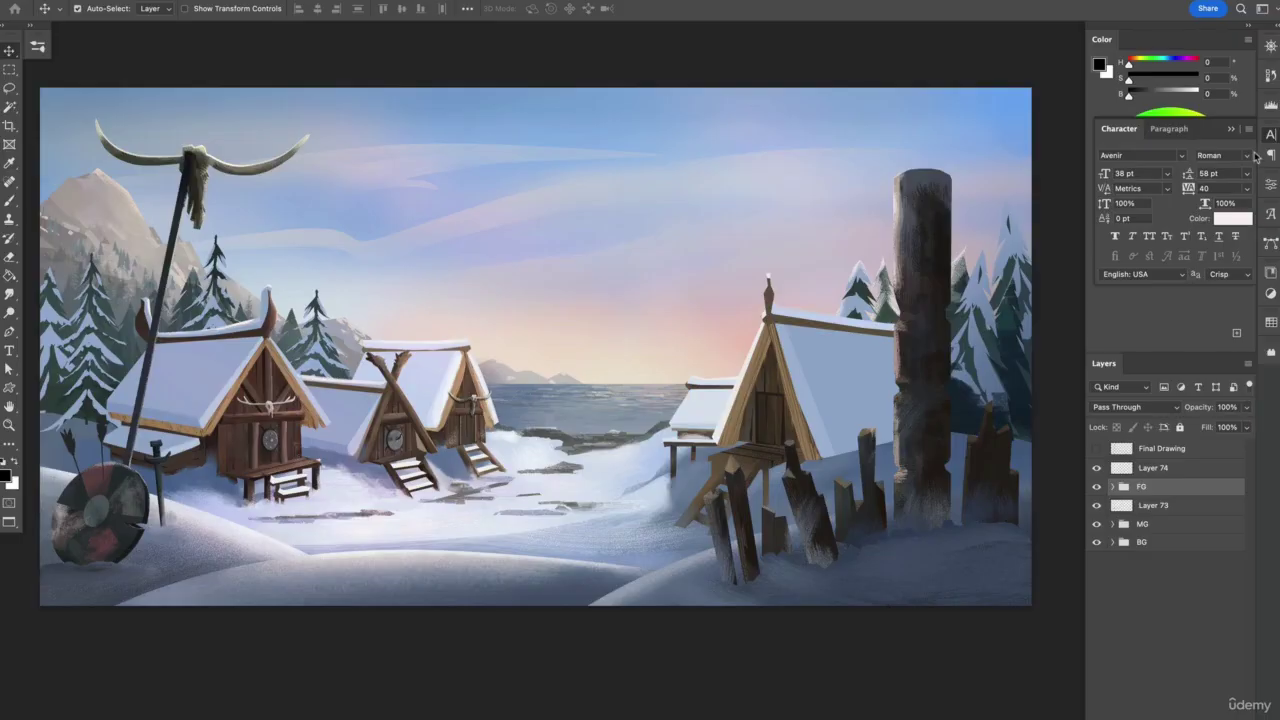
Step: Collapse the Character panel and check the painting's pixel size and resolution
click(1234, 131)
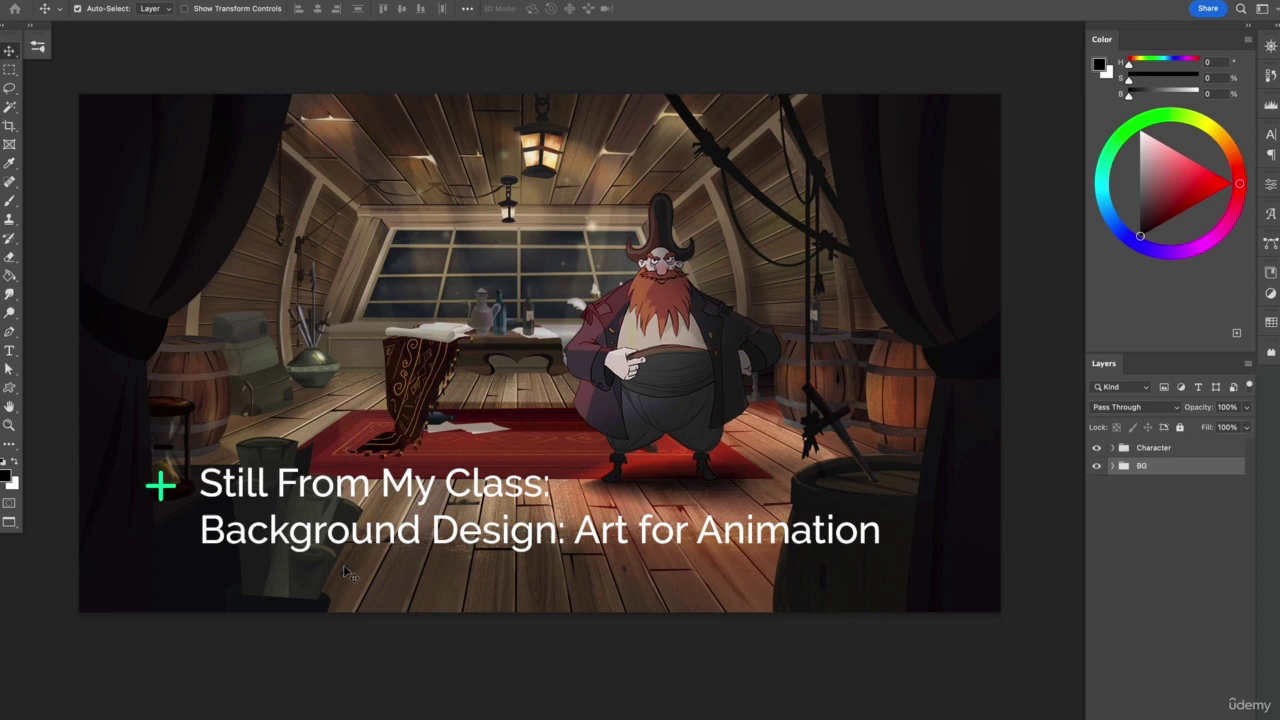
key(super+alt+i)
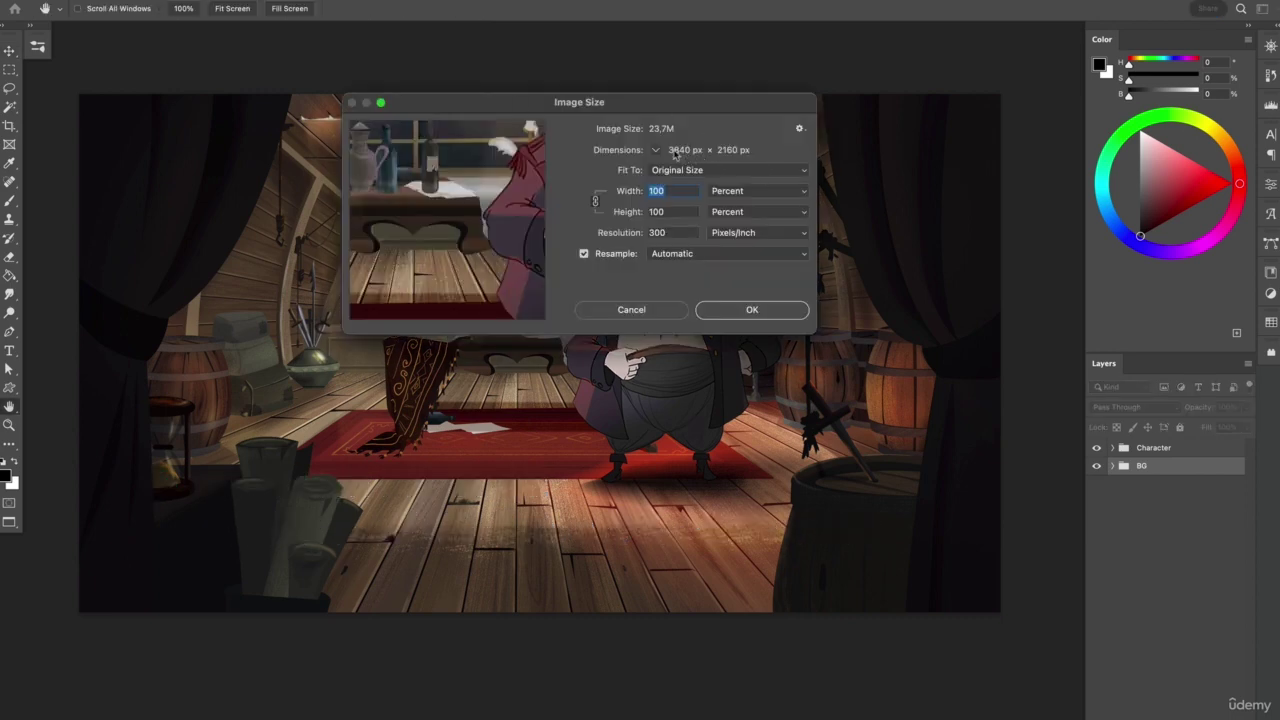
key(Escape)
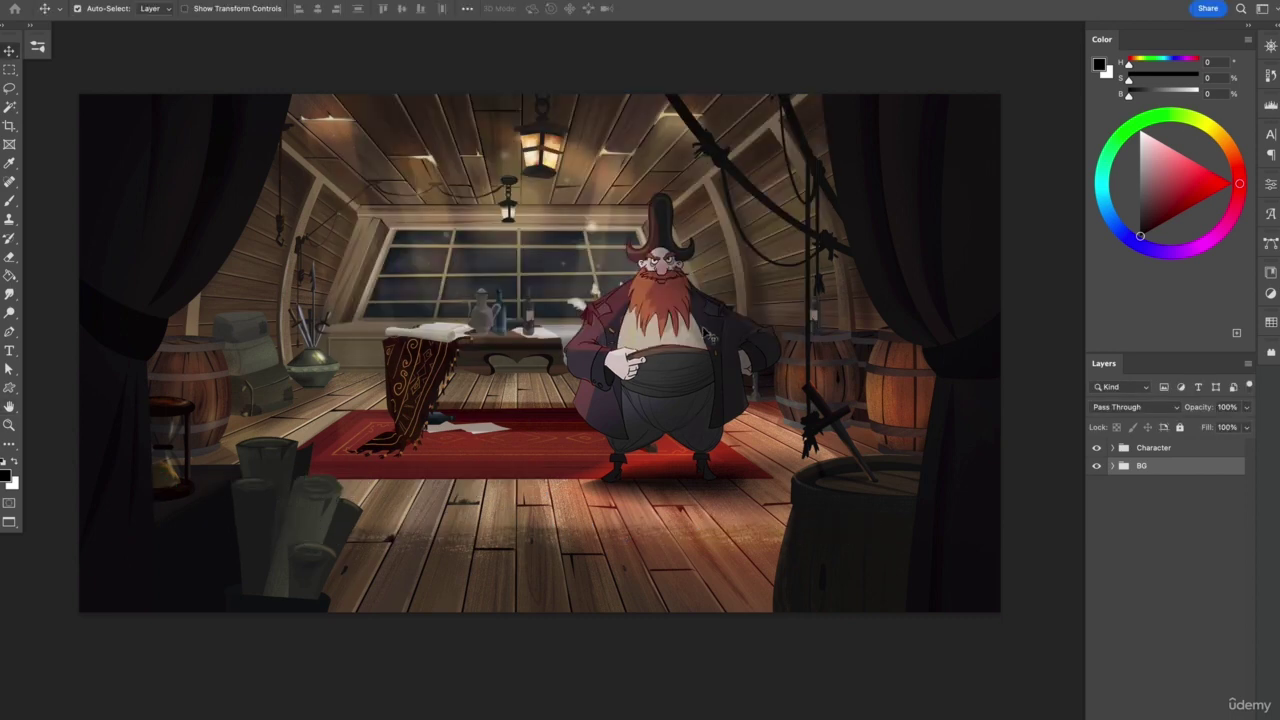
Step: Expand the BG, light beams, INTERIOR, lamp and Group 5 layer groups in a taller Layers panel
click(1112, 466)
click(1124, 603)
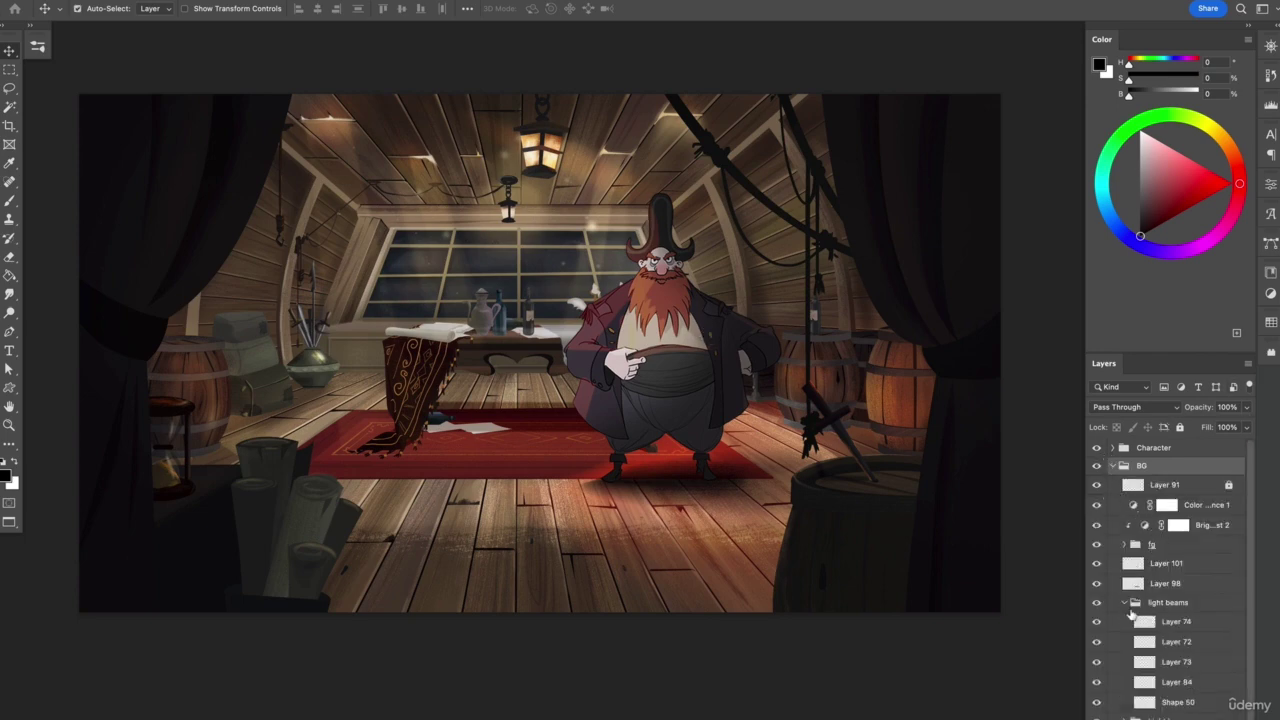
scroll(1140, 640, down, 1)
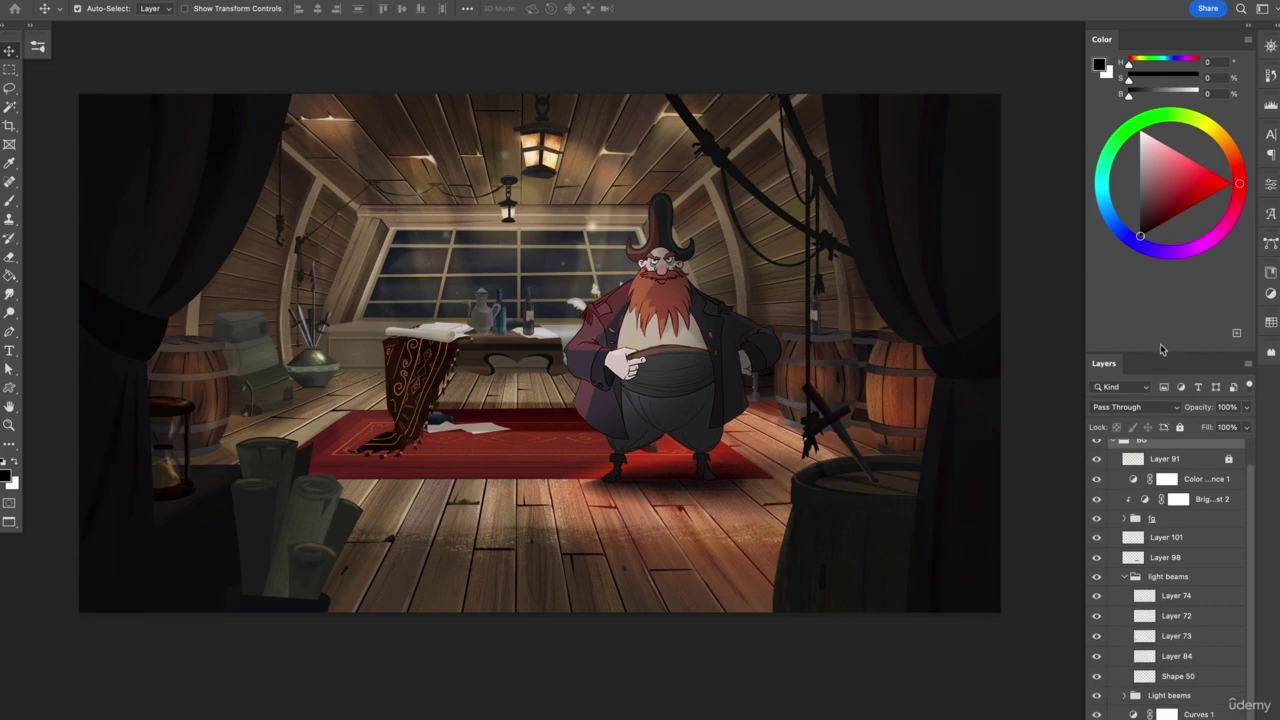
drag(1159, 352, 1159, 247)
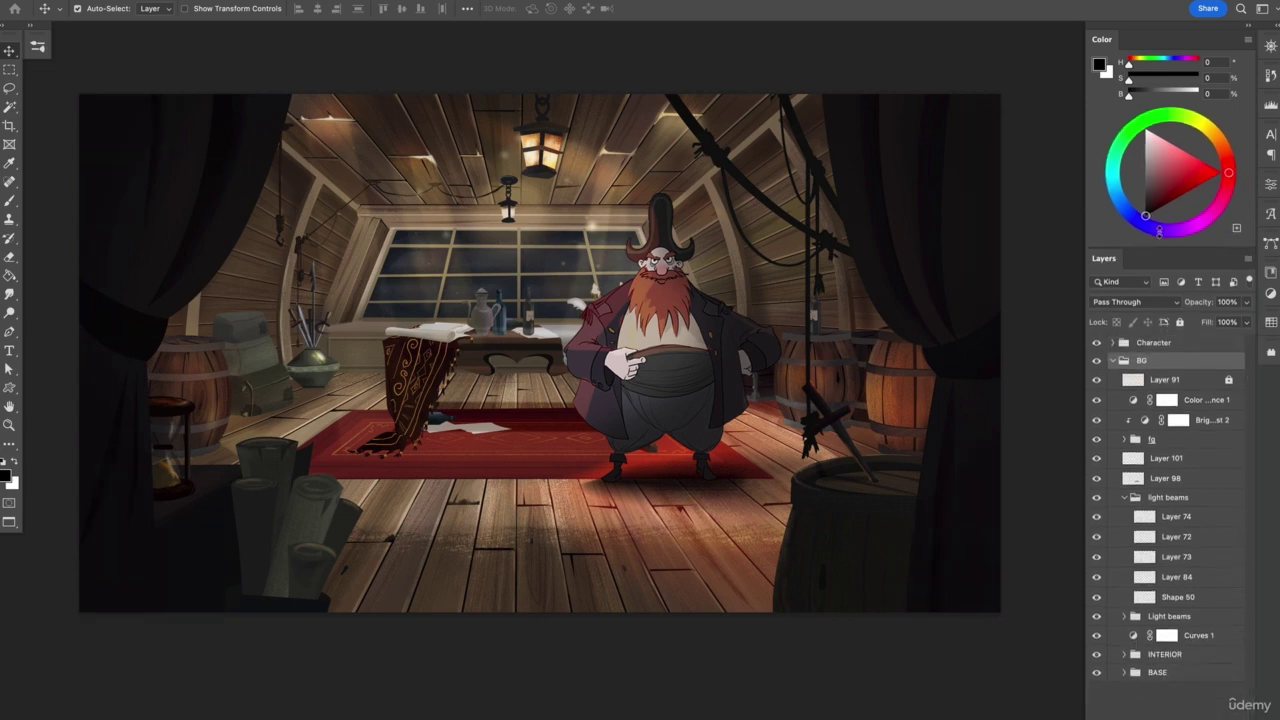
click(1124, 654)
scroll(1140, 650, down, 1)
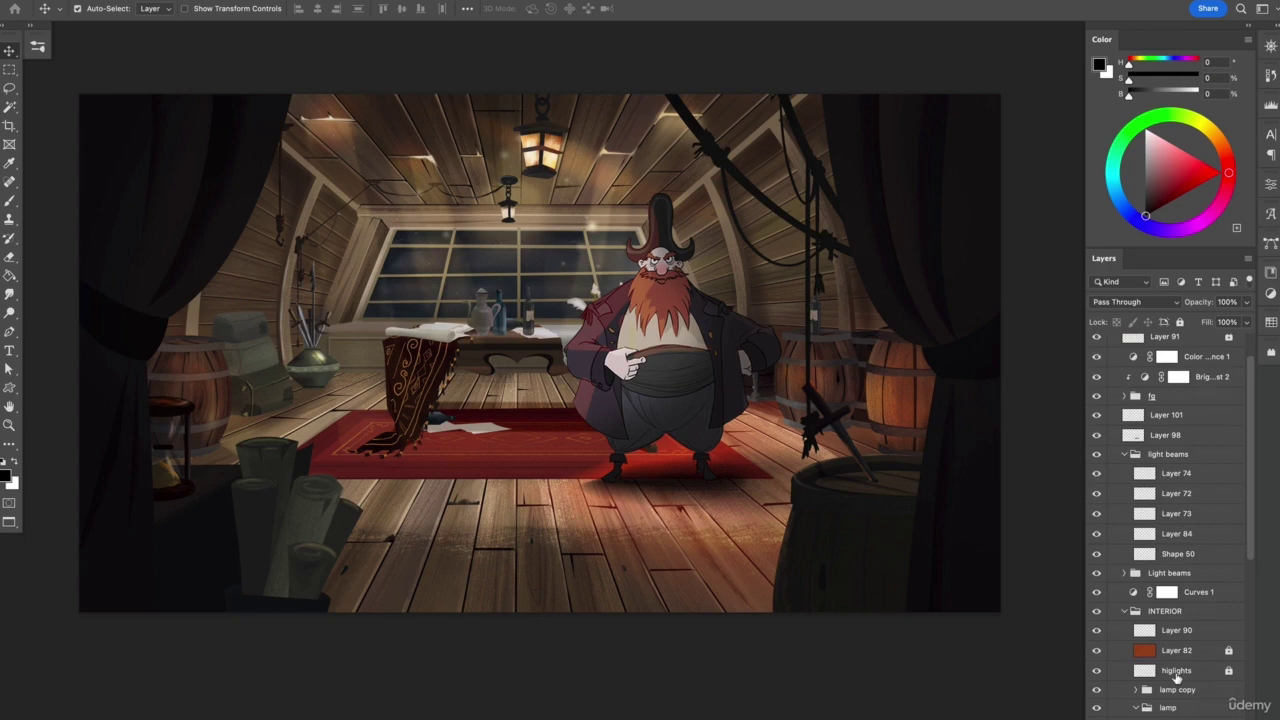
click(1135, 650)
click(1147, 668)
Step: Scroll through the nested layers, then collapse the BG group again
scroll(1168, 645, down, 2)
scroll(1166, 643, down, 5)
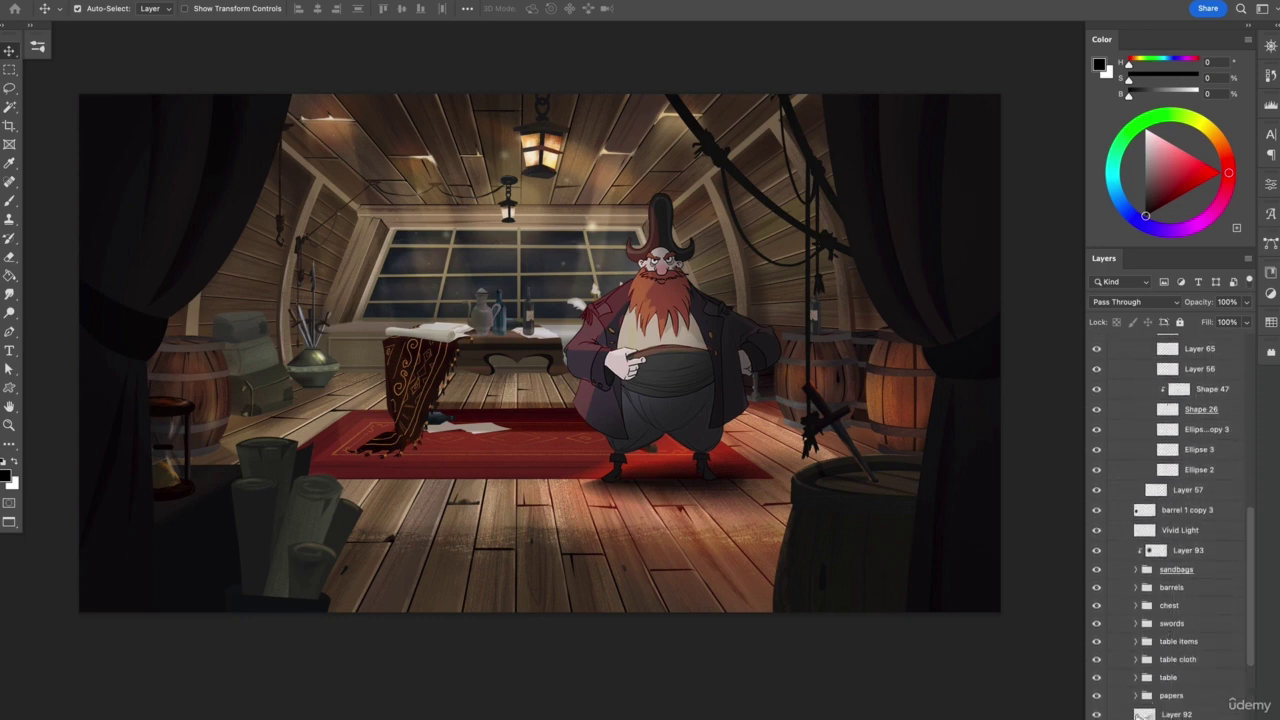
scroll(1171, 592, down, 6)
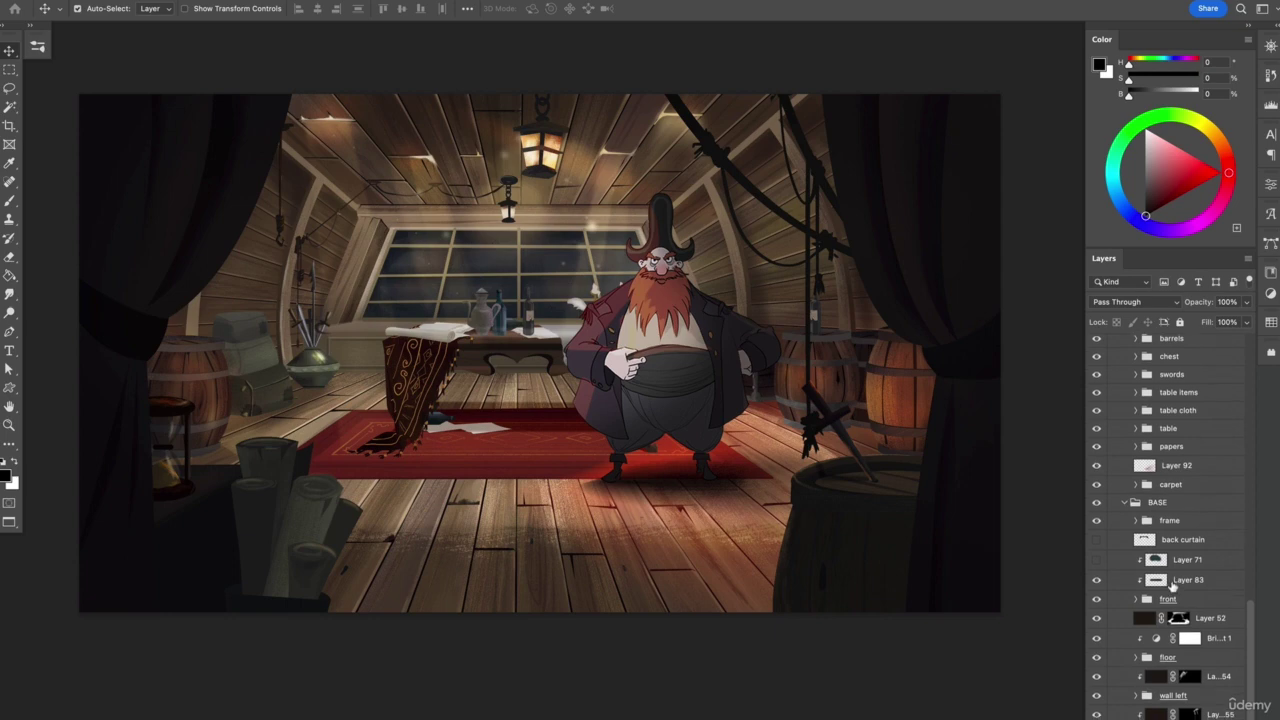
scroll(1170, 458, up, 9)
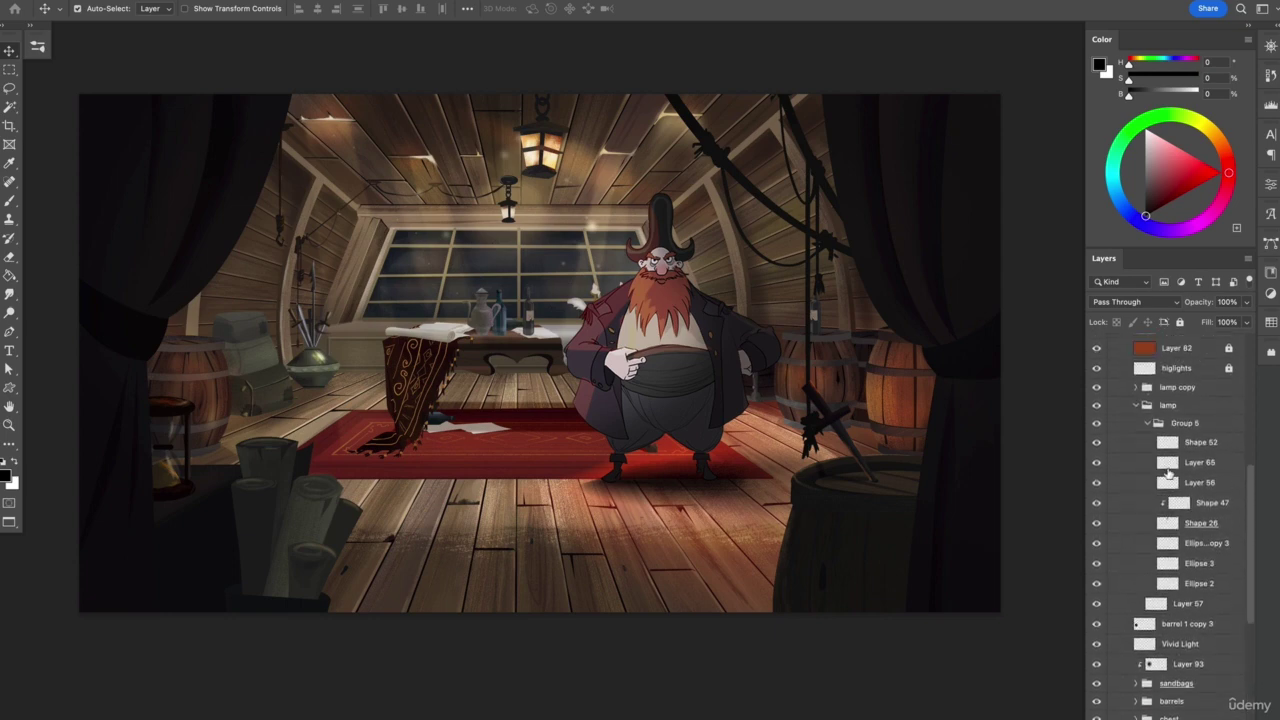
scroll(1168, 479, up, 7)
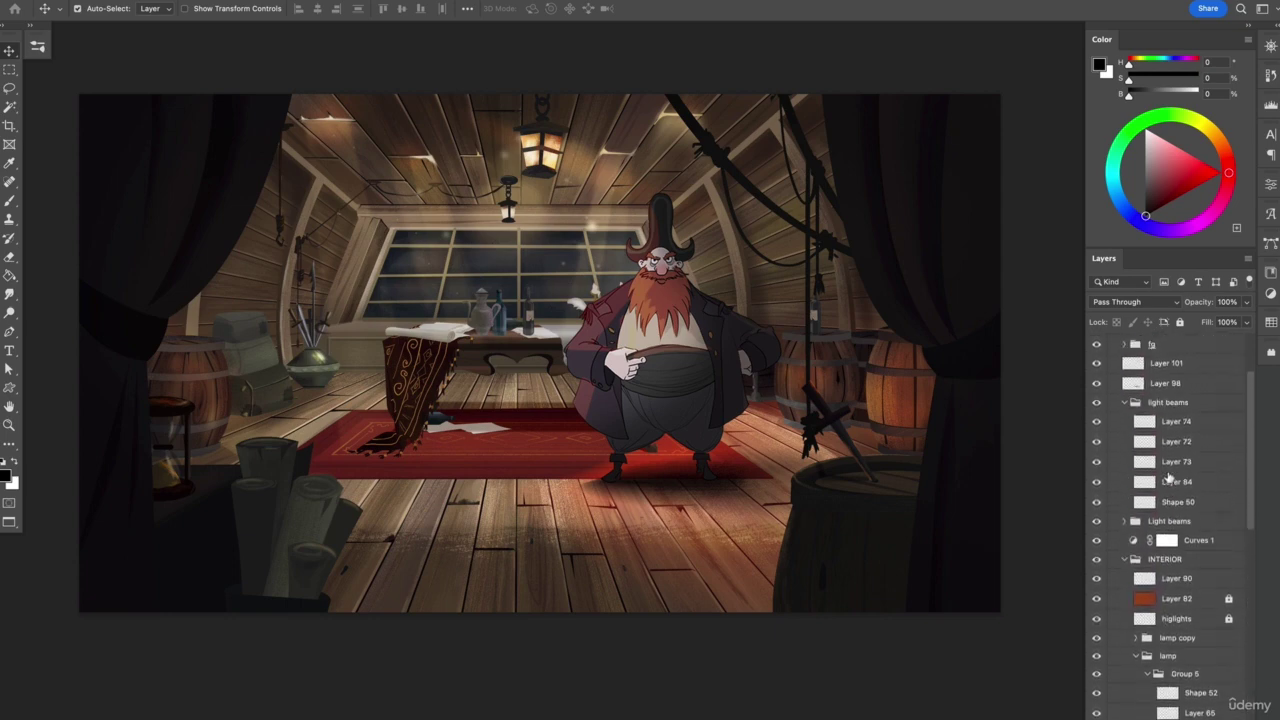
scroll(1168, 478, up, 2)
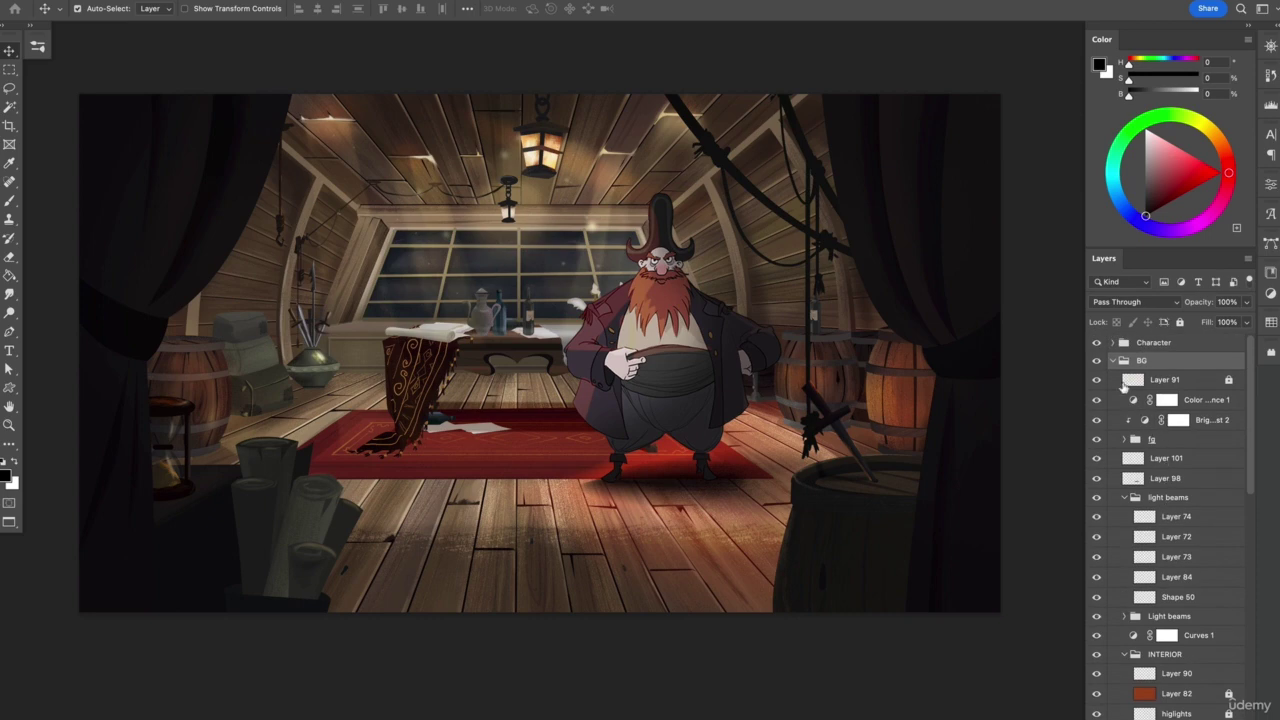
click(1113, 361)
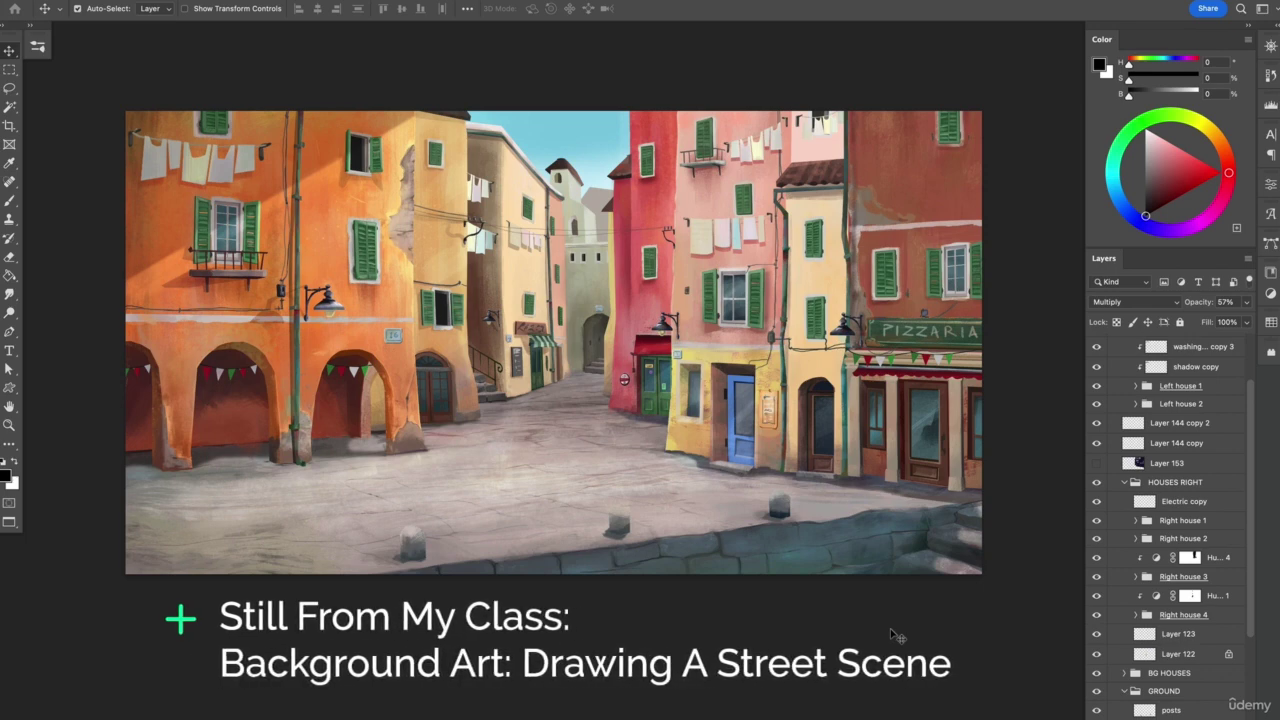
Step: Select the washingline layer and briefly hide, then show, the hanging laundry
click(763, 161)
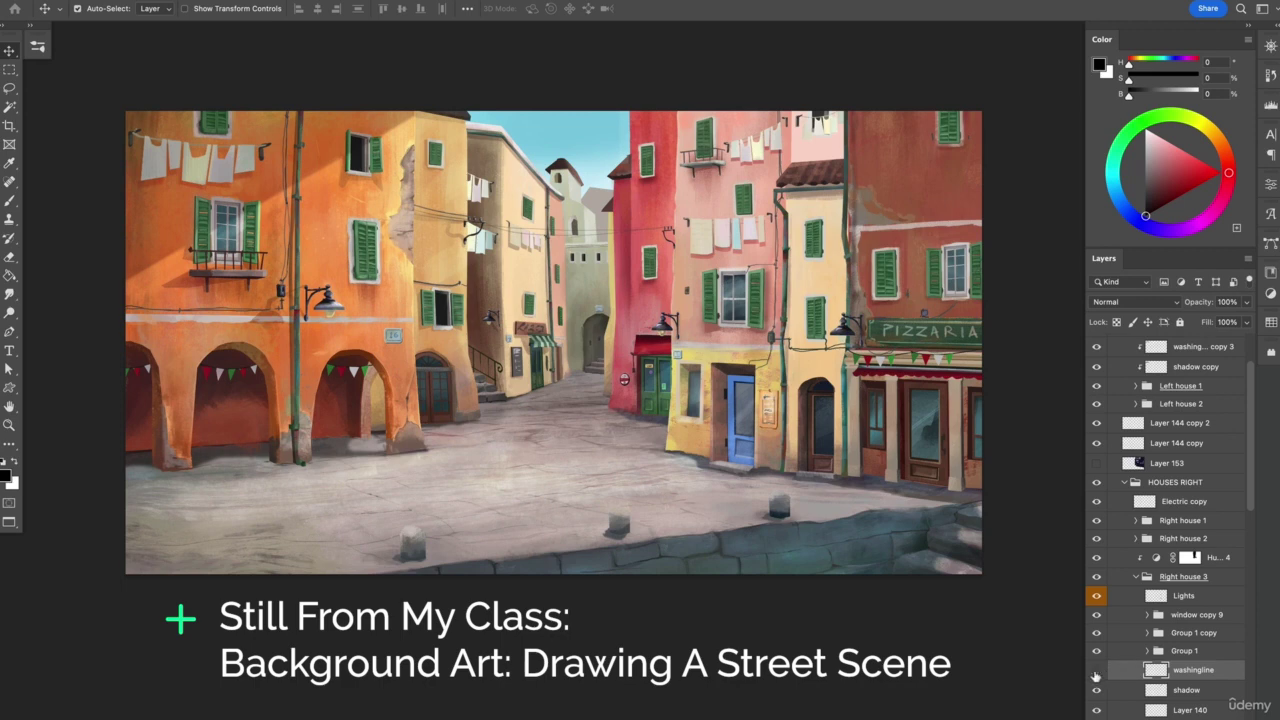
click(1096, 677)
click(1096, 678)
Step: Collapse the nested layer groups and re-expand Group 2
scroll(1170, 500, up, 5)
click(1128, 380)
click(1113, 363)
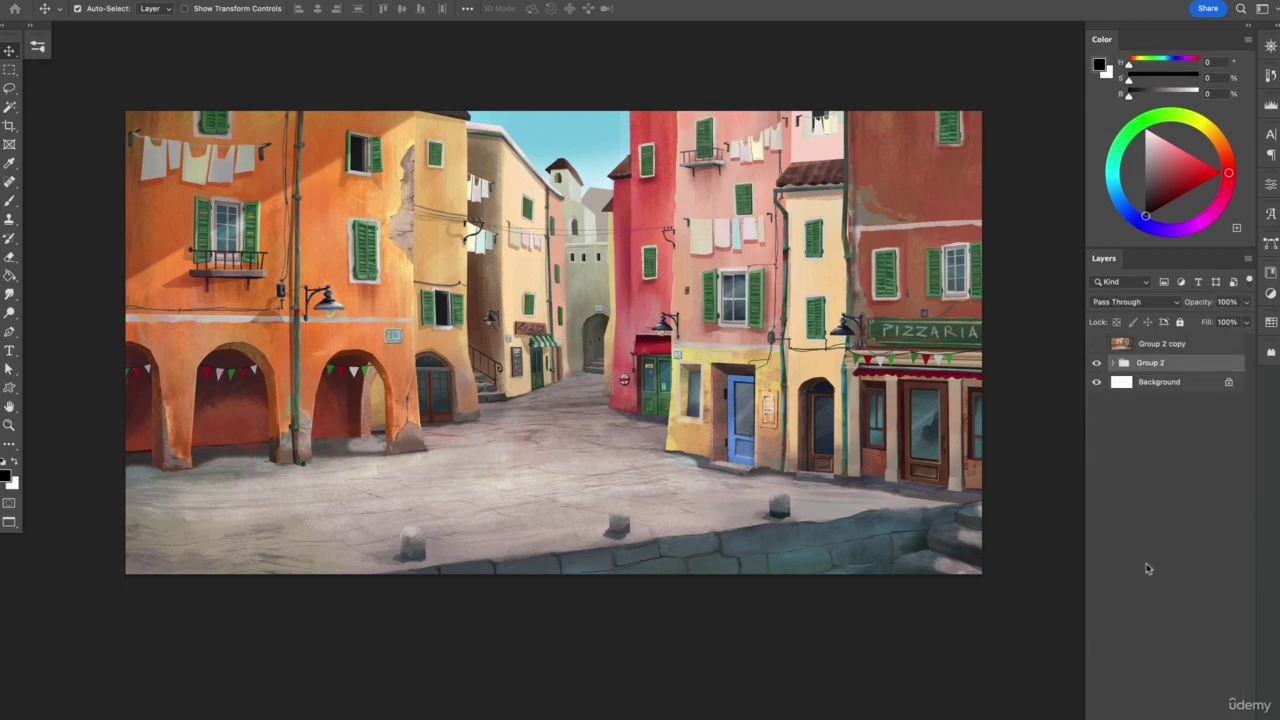
click(1115, 364)
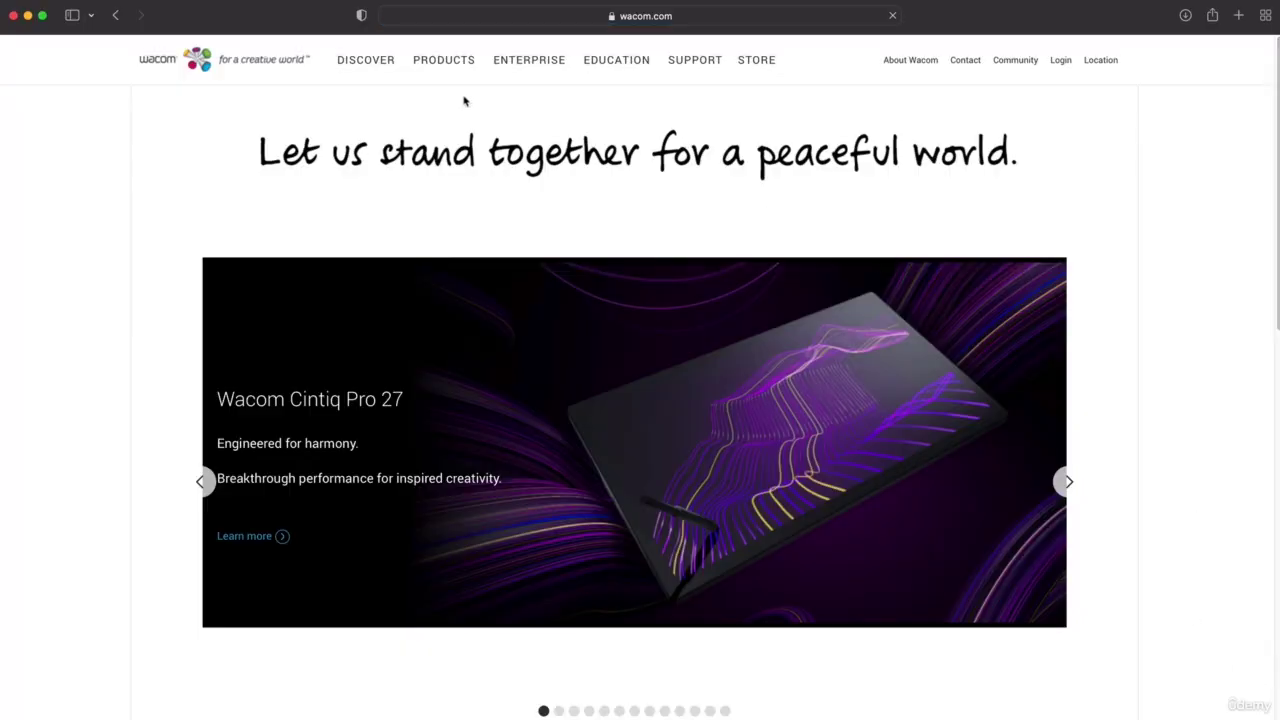
Step: Open the Wacom Intuos Pro page from the Pen Tablets lineup under PRODUCTS
click(450, 63)
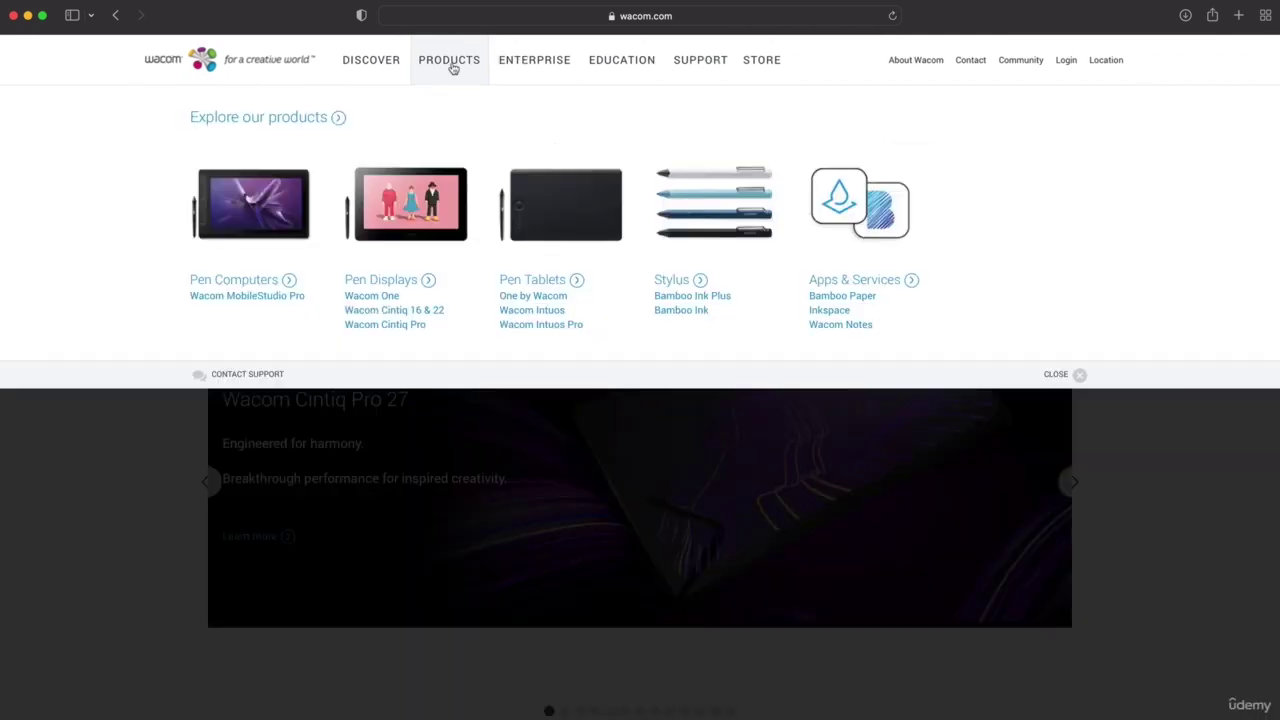
click(530, 279)
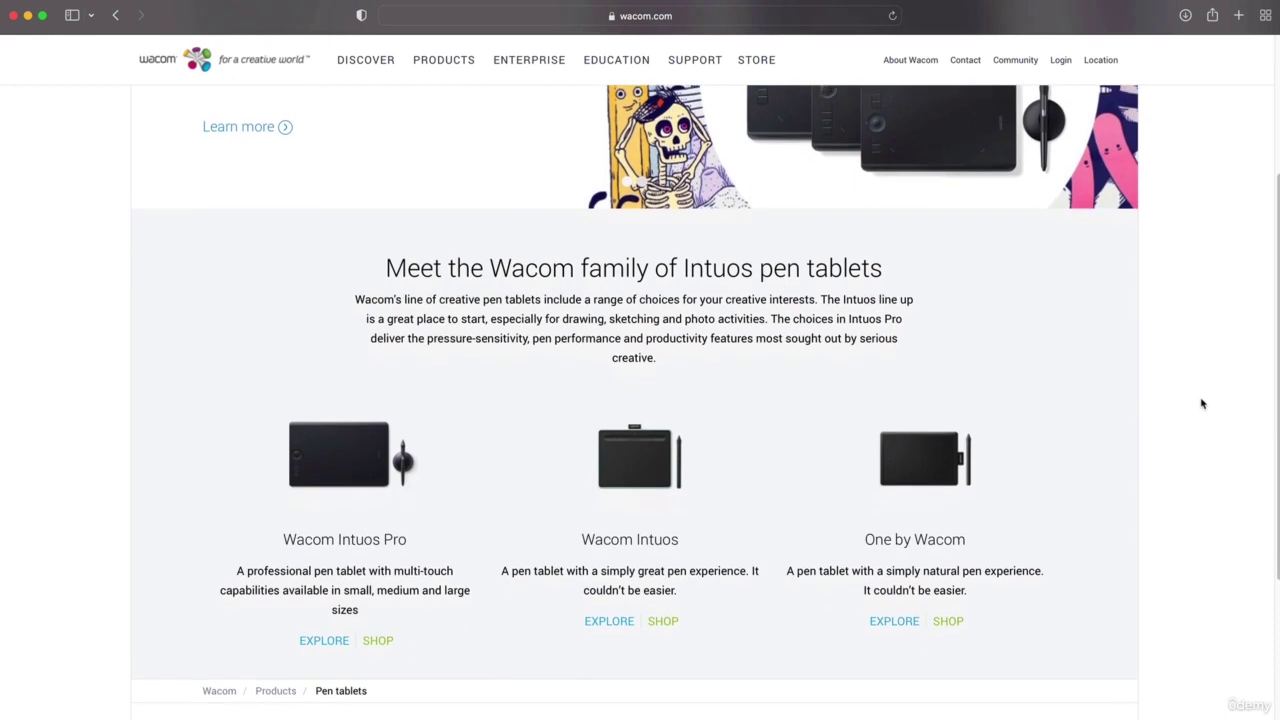
scroll(1202, 403, down, 1)
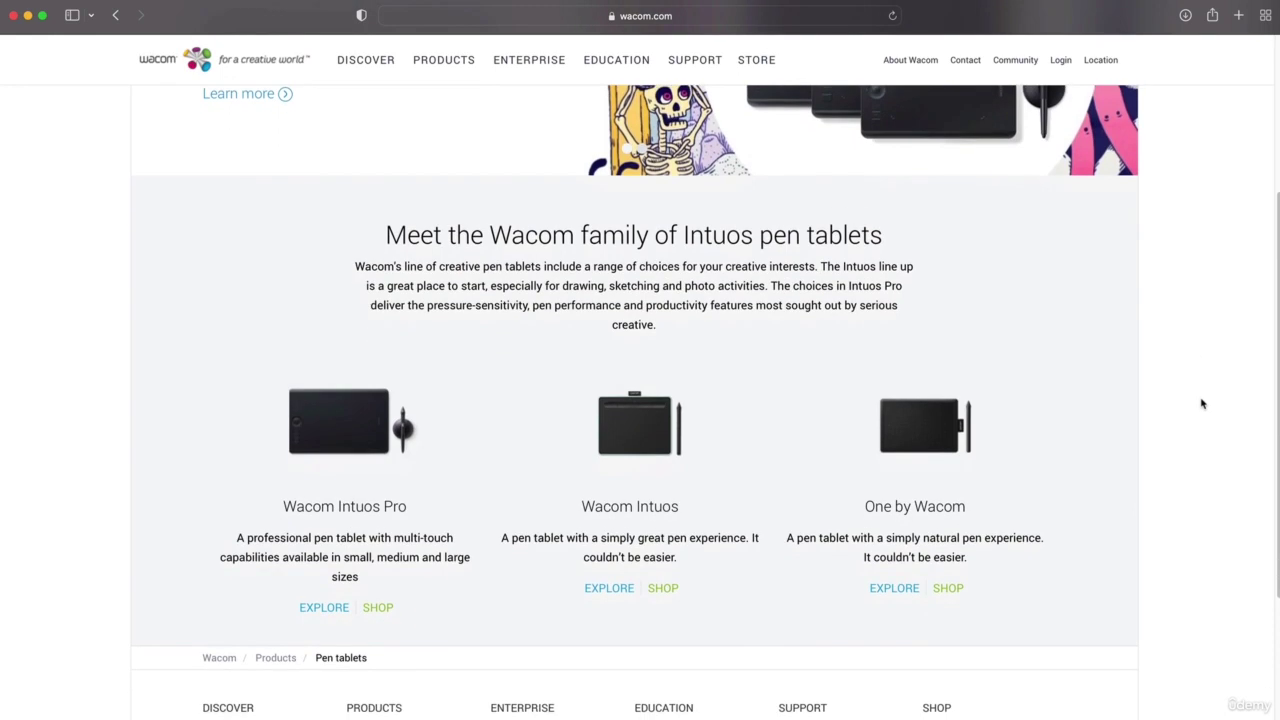
scroll(1202, 403, down, 2)
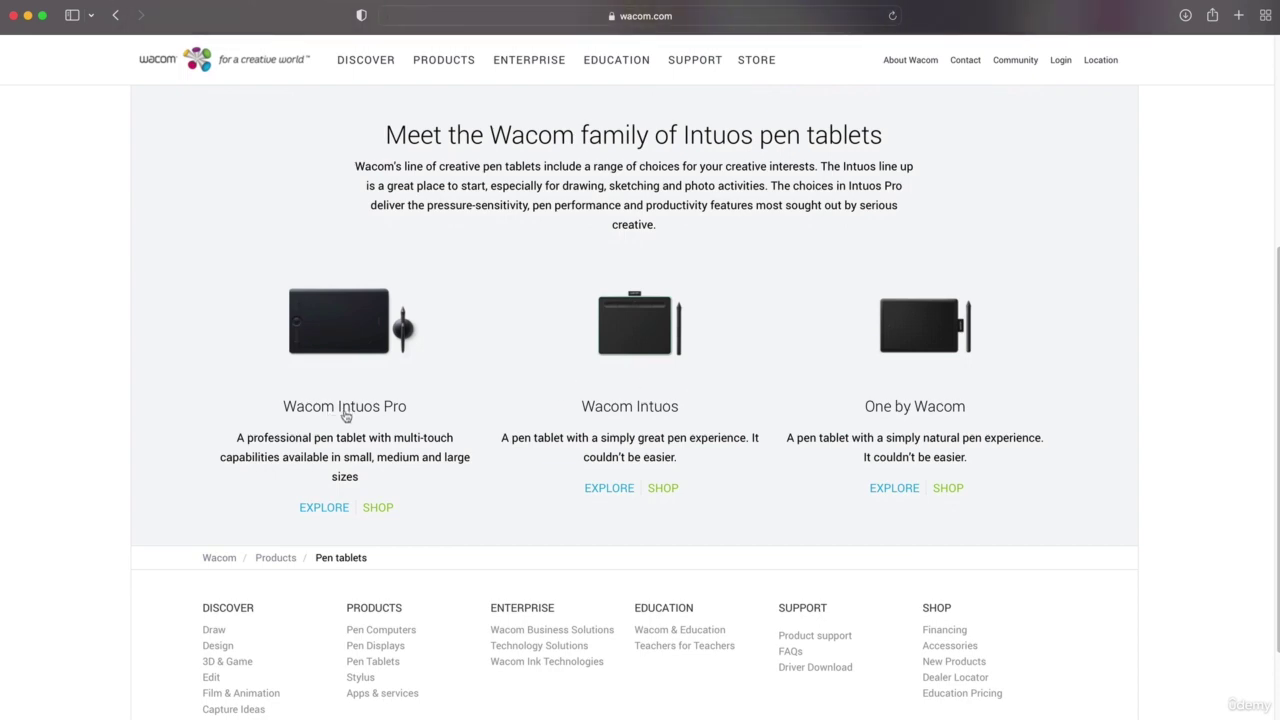
click(345, 406)
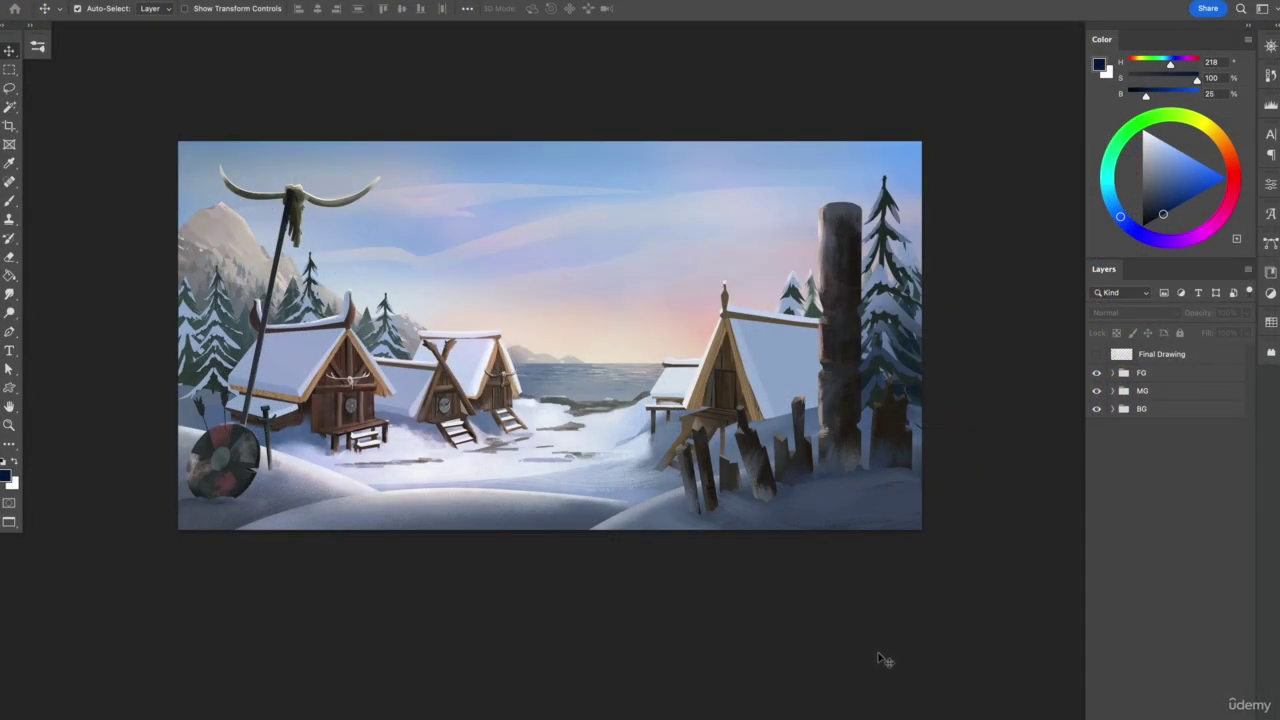
Step: Show the Brushes panel from the Window menu and scroll through the Landscape and Regular Painting sets
click(468, 1)
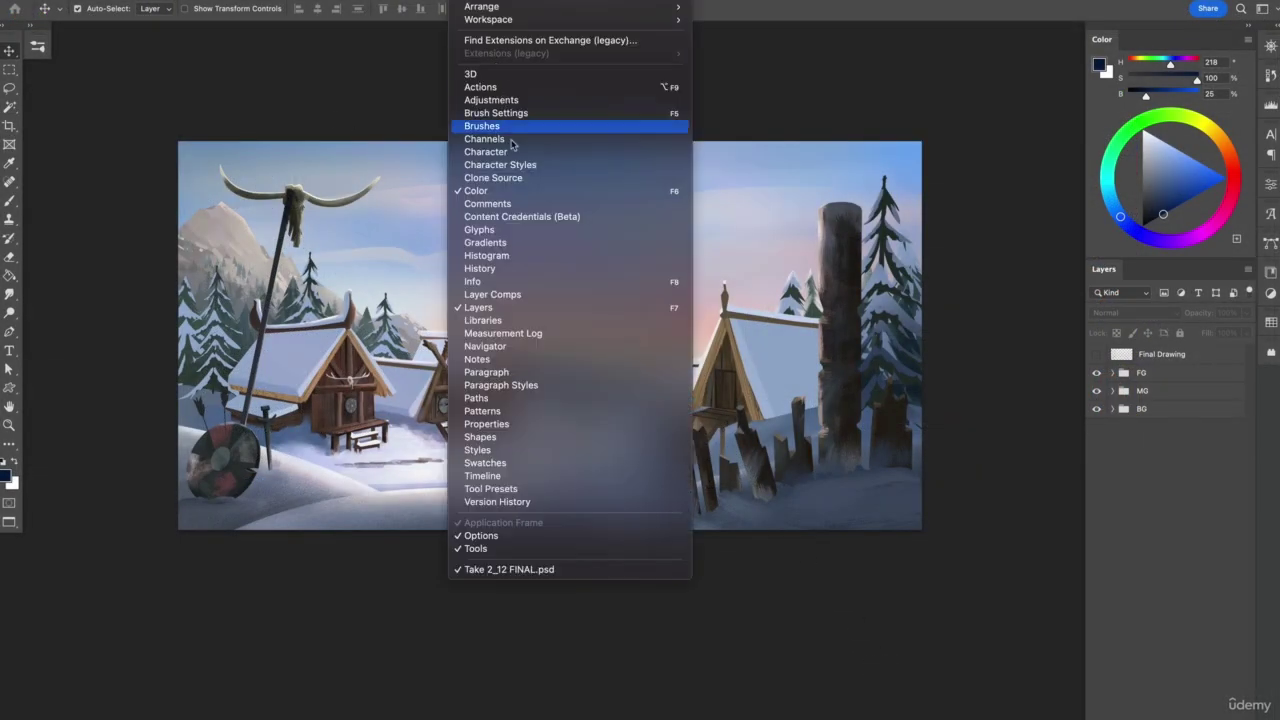
click(497, 128)
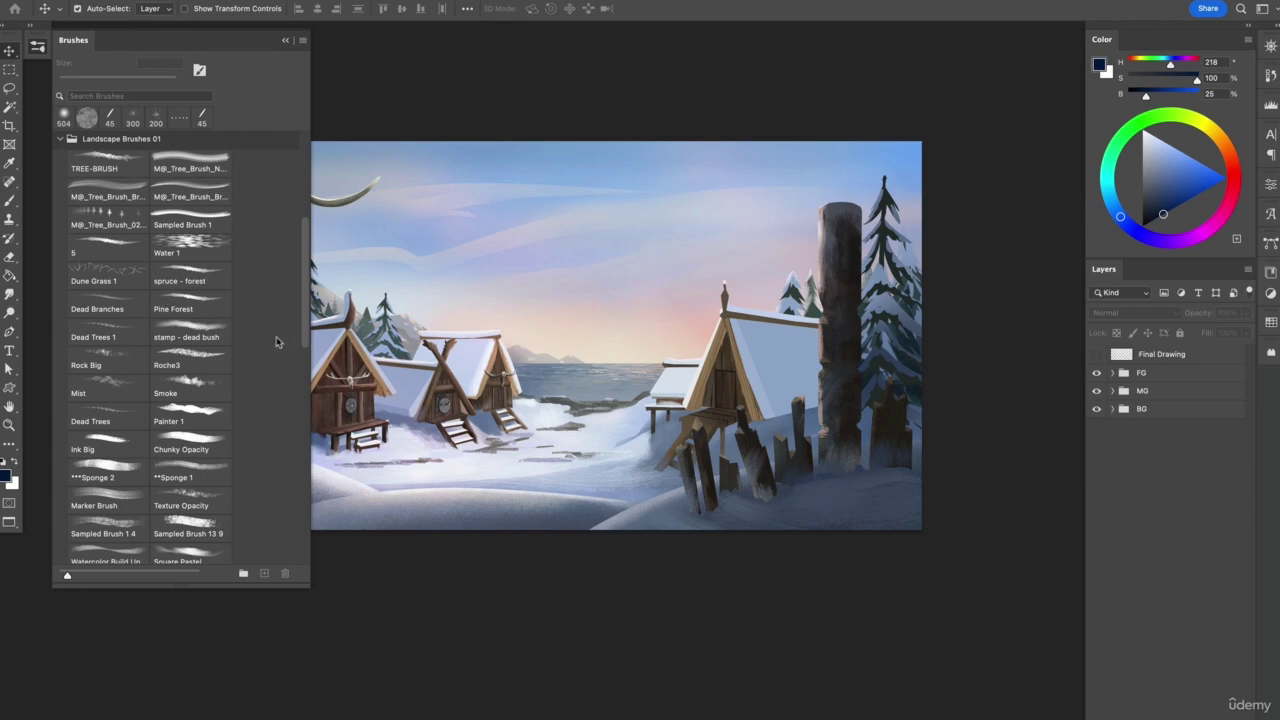
scroll(275, 340, down, 5)
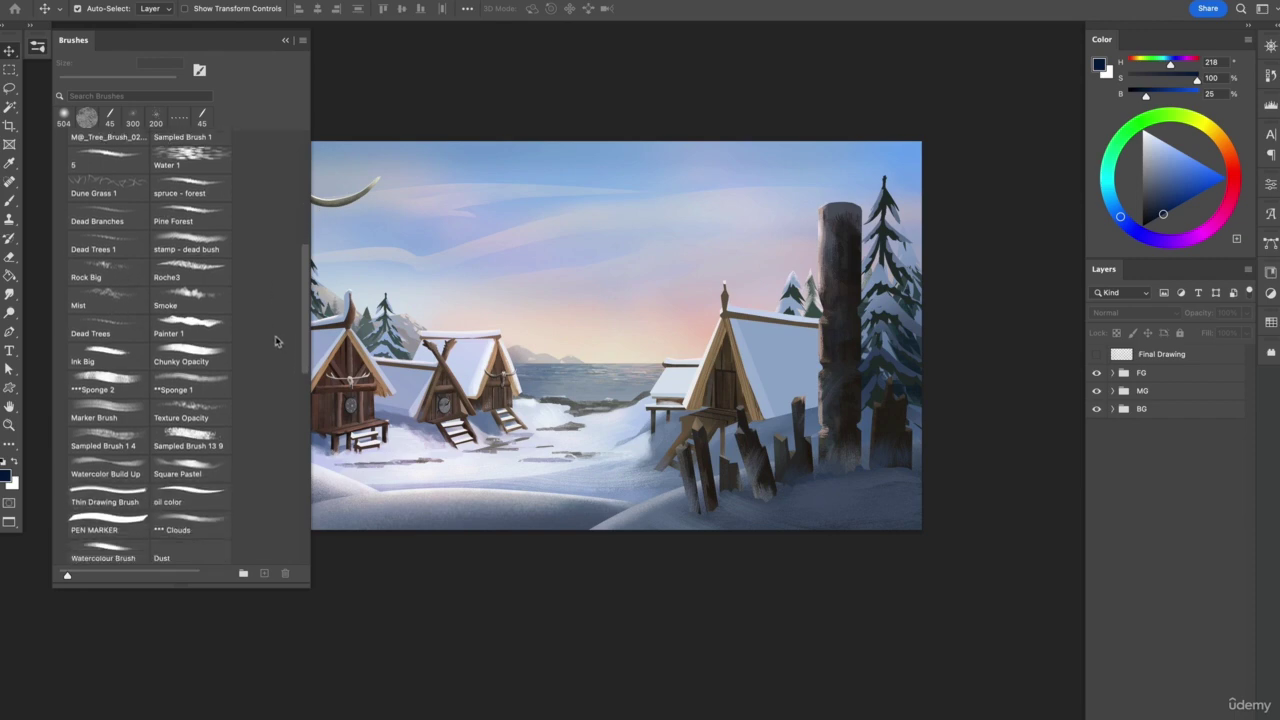
scroll(276, 341, down, 5)
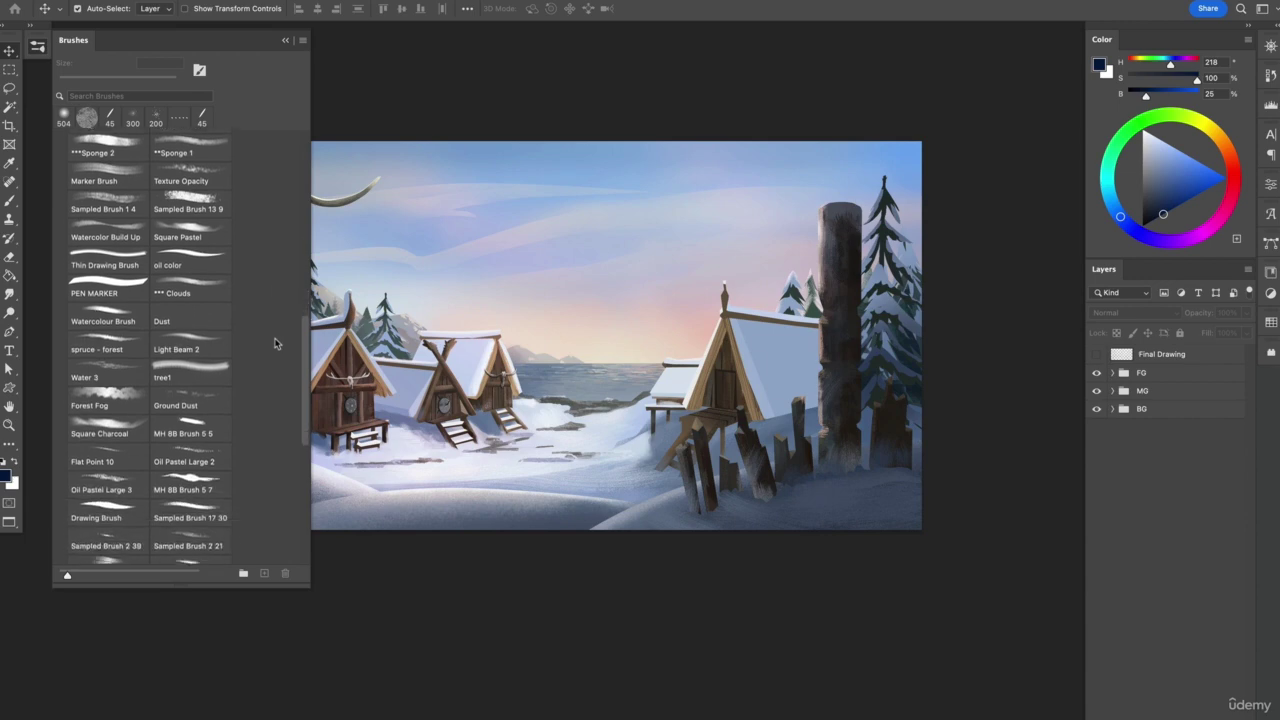
scroll(276, 343, down, 1)
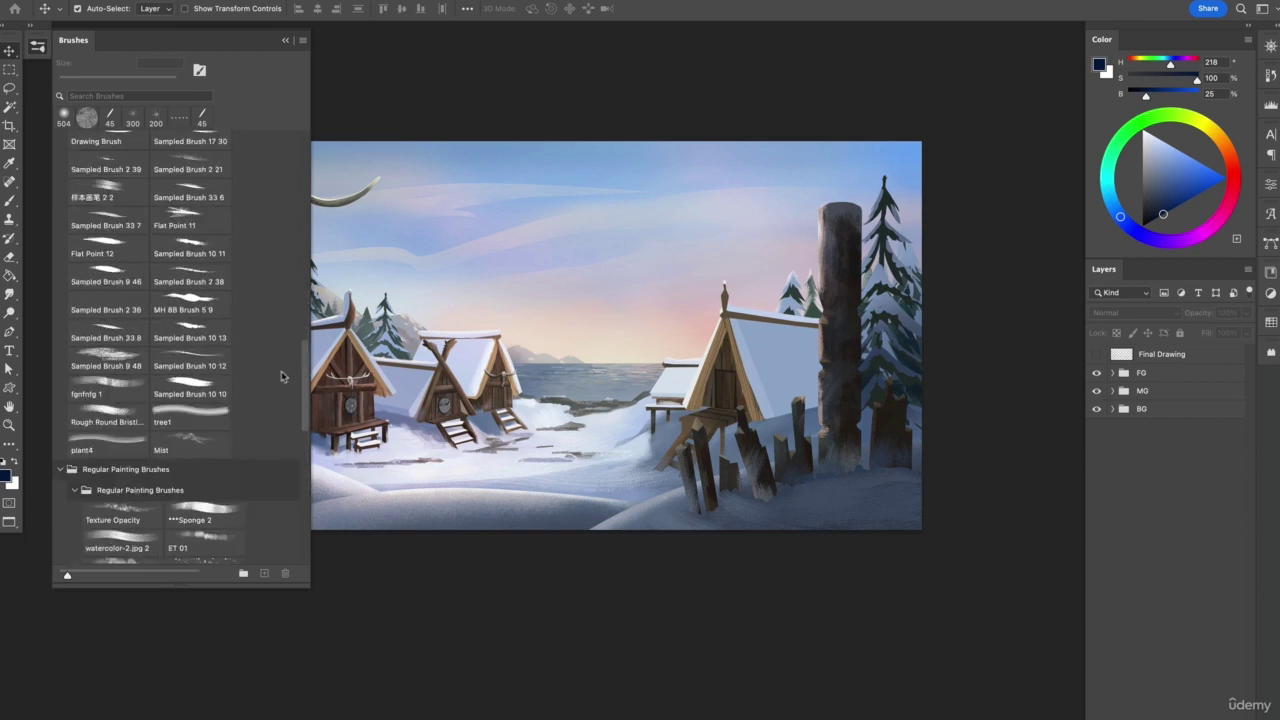
scroll(281, 376, down, 5)
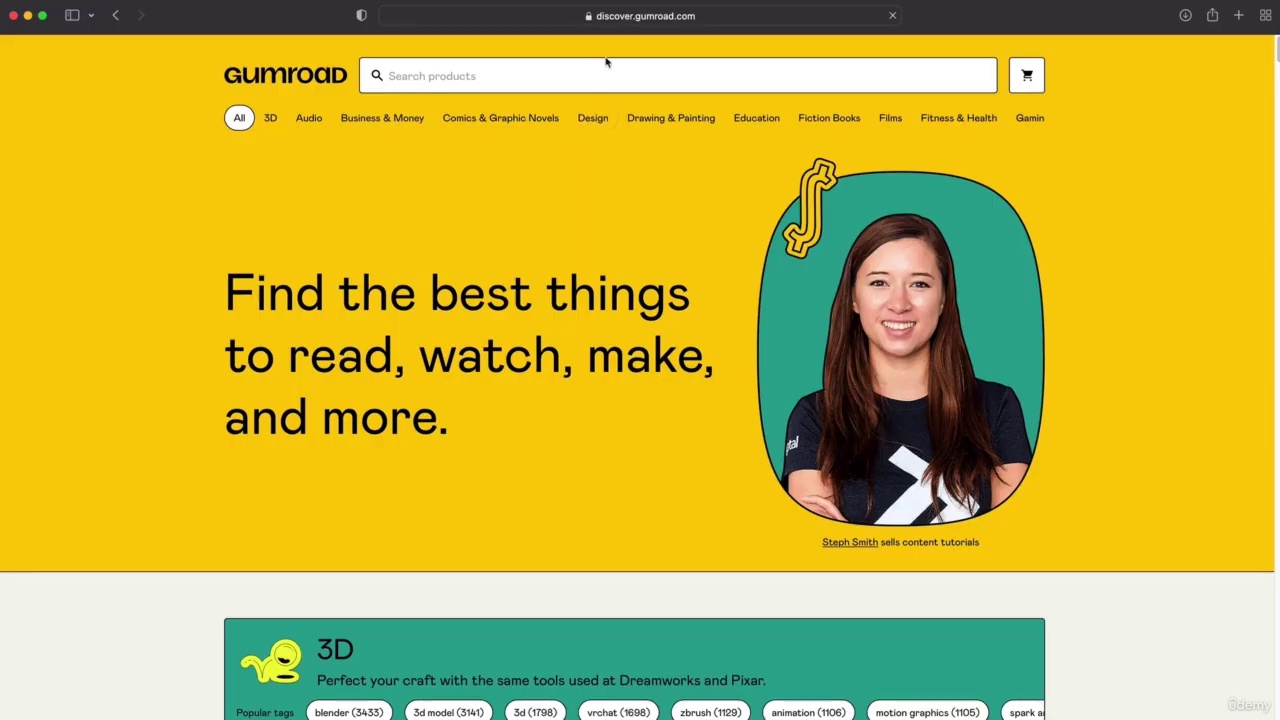
Step: Search Gumroad for 'photoshop brushes' and scroll through the brush pack and course results
click(597, 76)
text(photoshop)
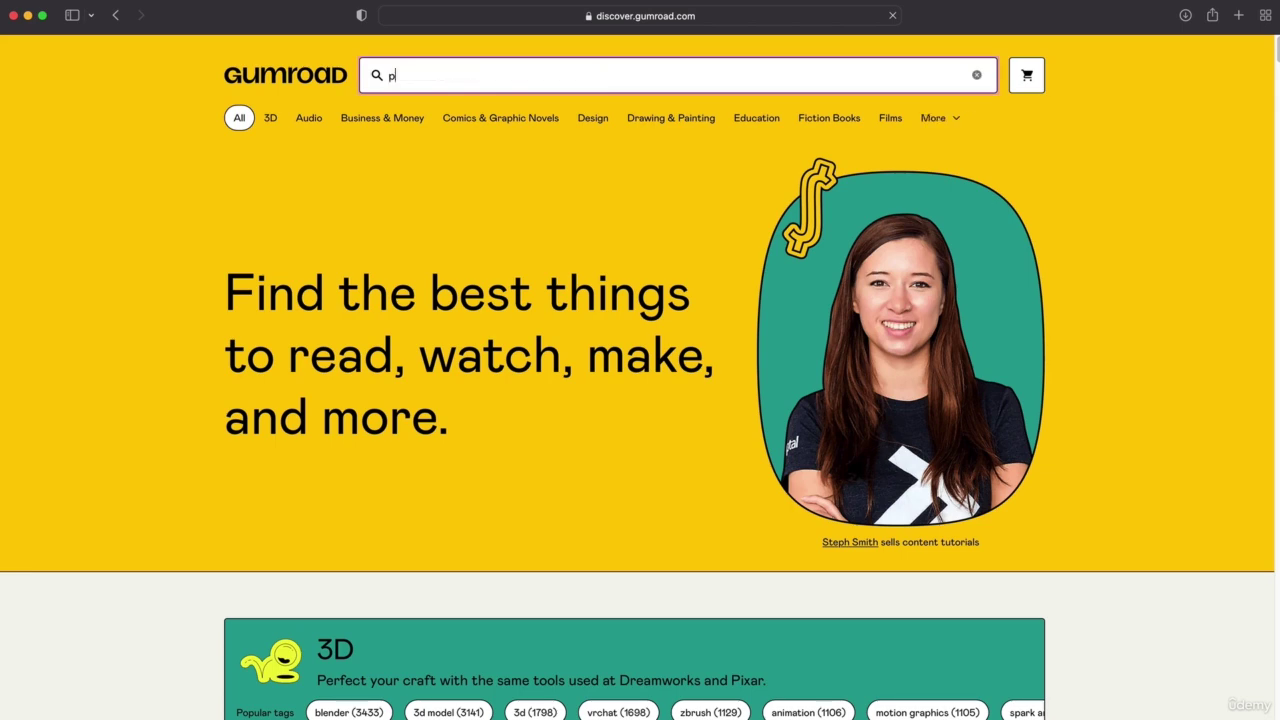
text( brushes)
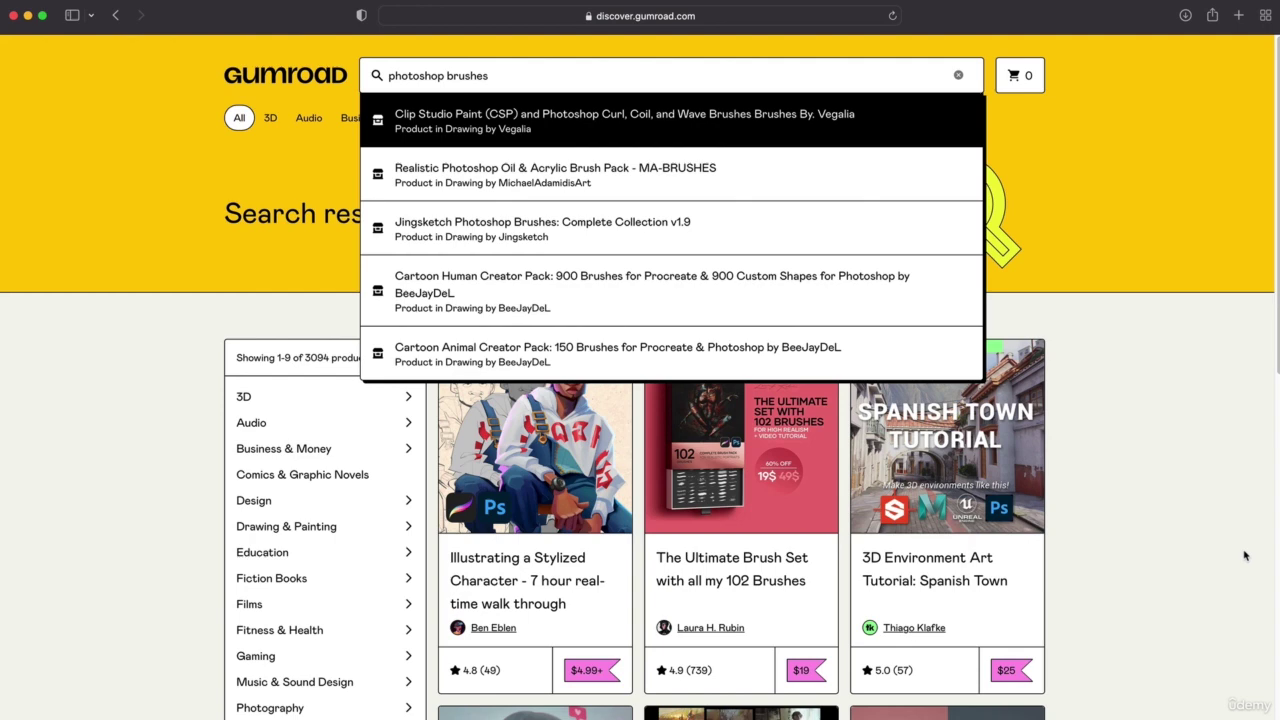
scroll(1170, 600, down, 5)
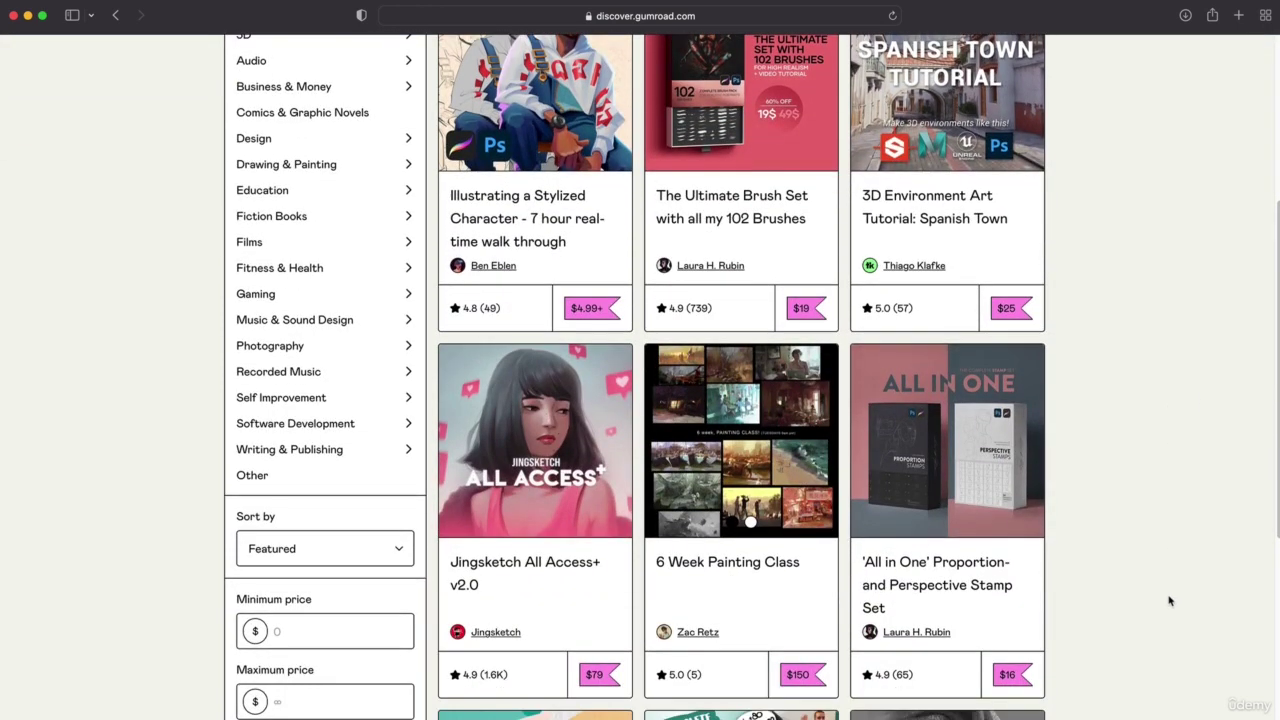
scroll(1170, 600, down, 1)
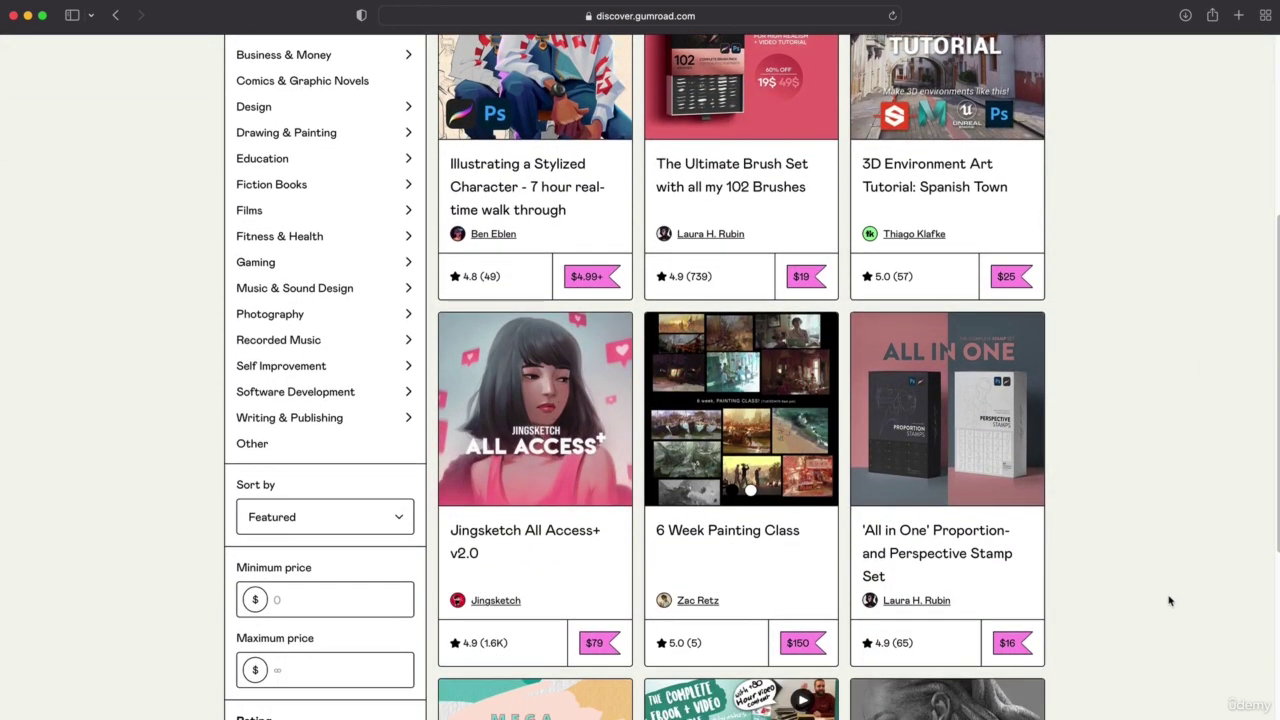
scroll(1170, 600, down, 4)
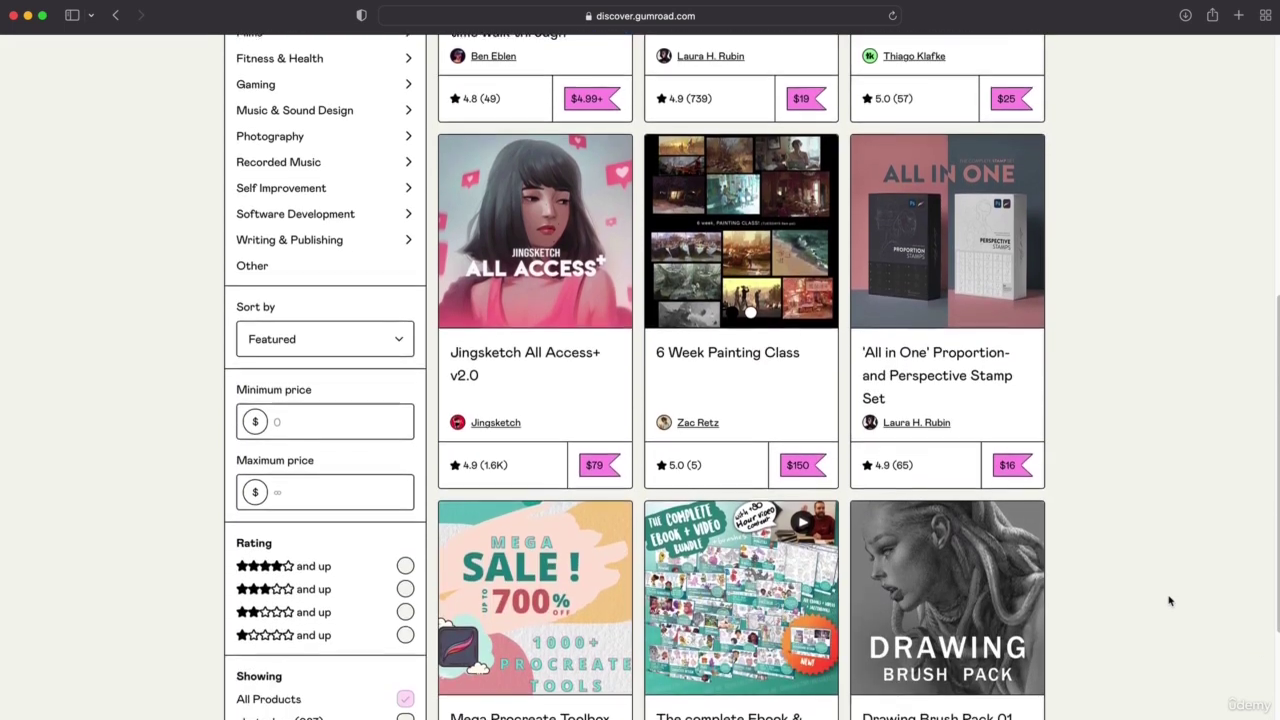
scroll(1170, 600, down, 7)
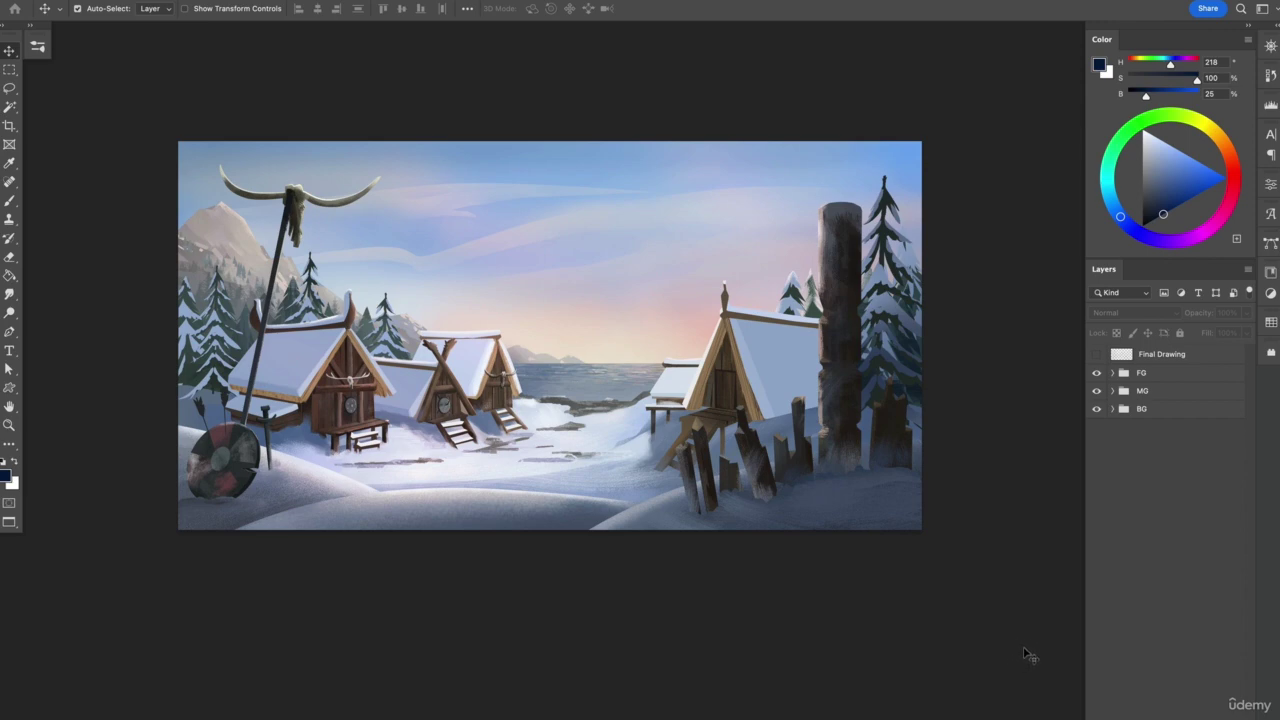
Step: Turn off Auto-Select for the Move tool
key(super)
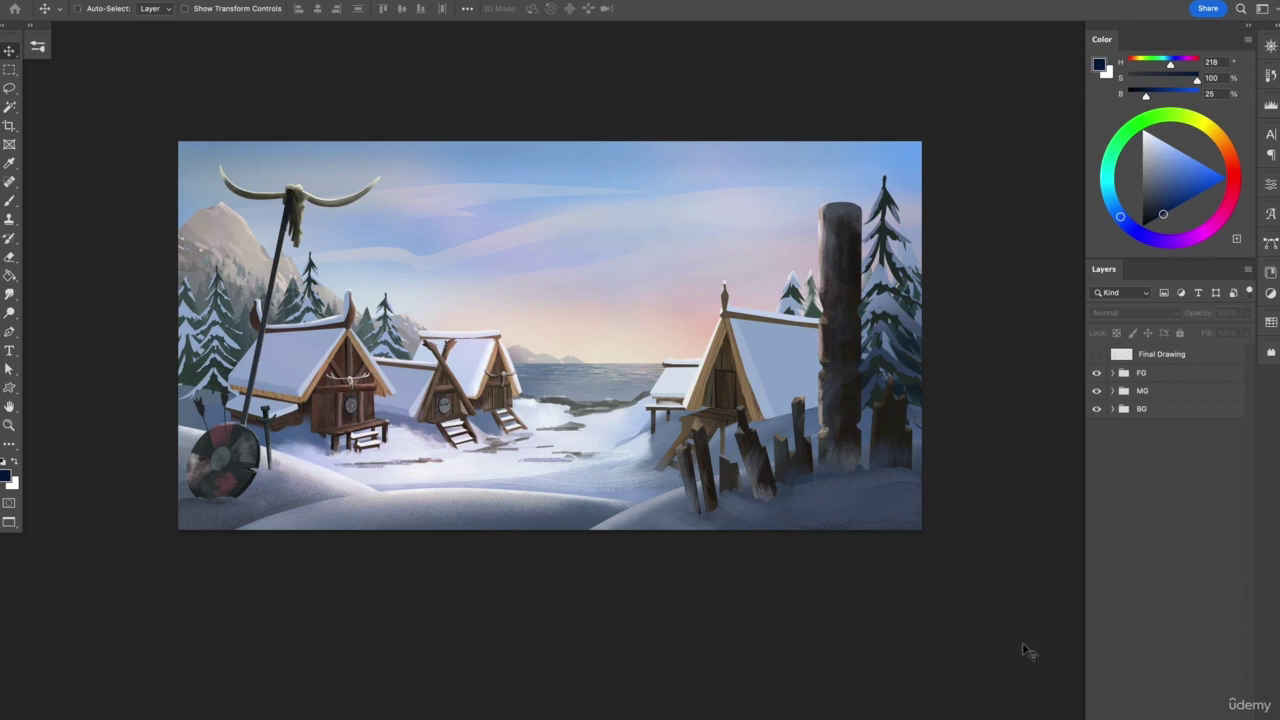